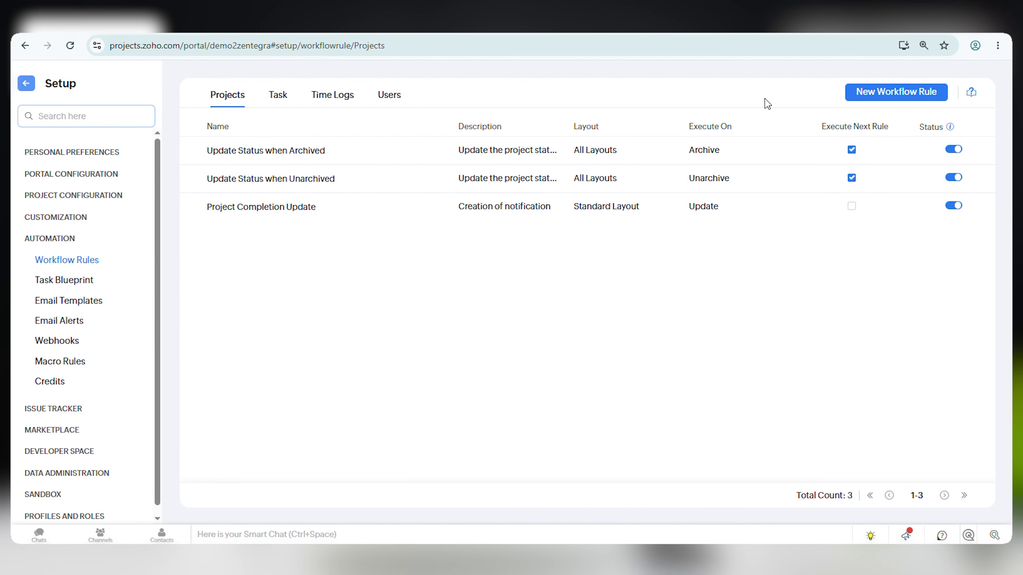
Create a new project workflow rule named "Project Creation Notification".
left_click(864, 101)
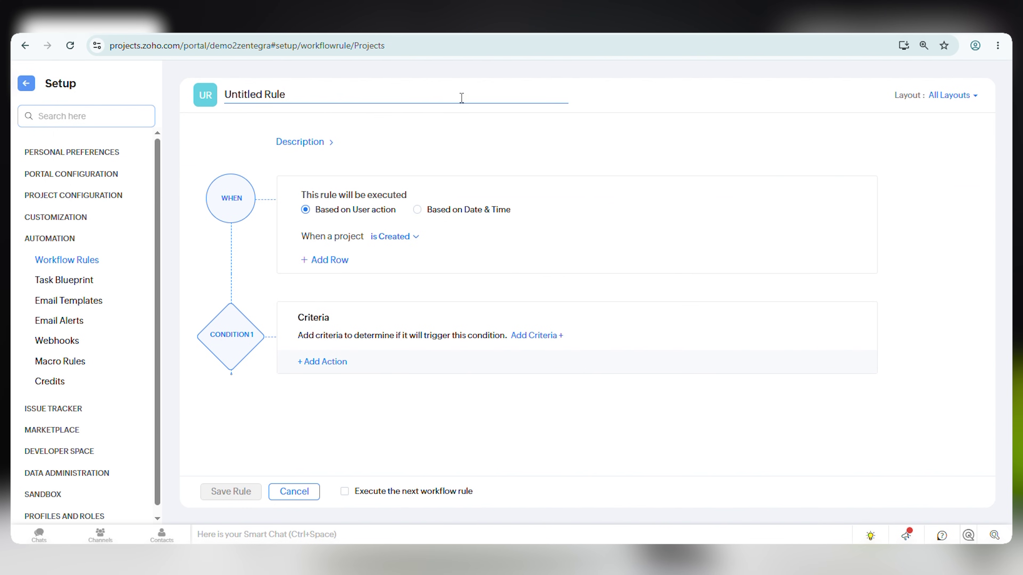
triple_click(253, 97)
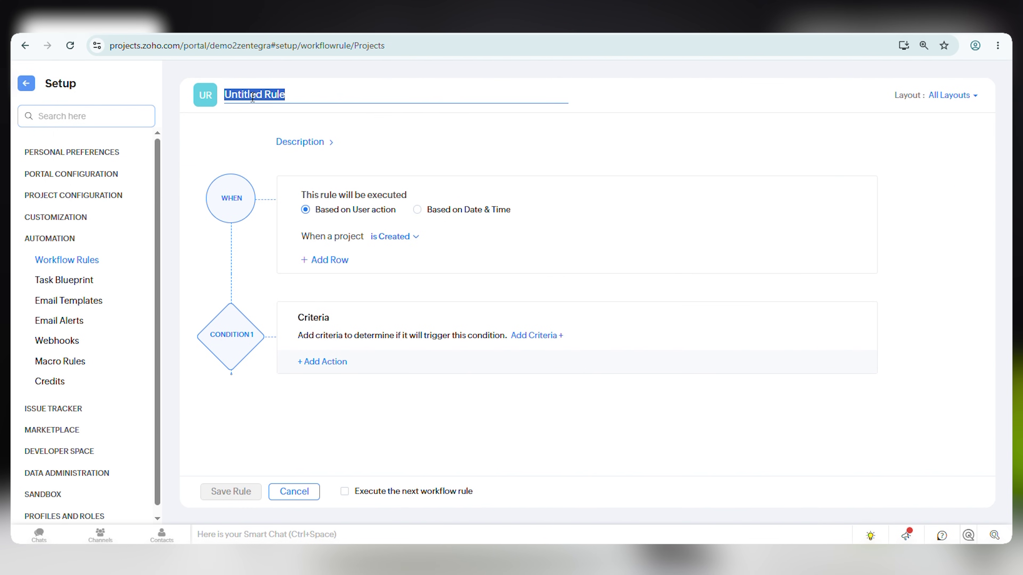
type("Proje")
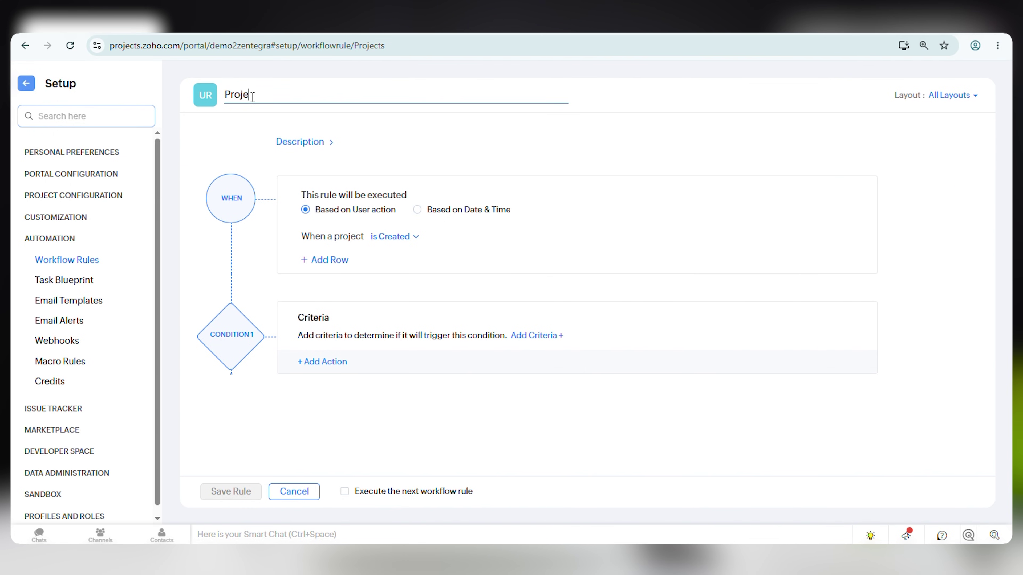
type("ct Creation Notification")
left_click(459, 138)
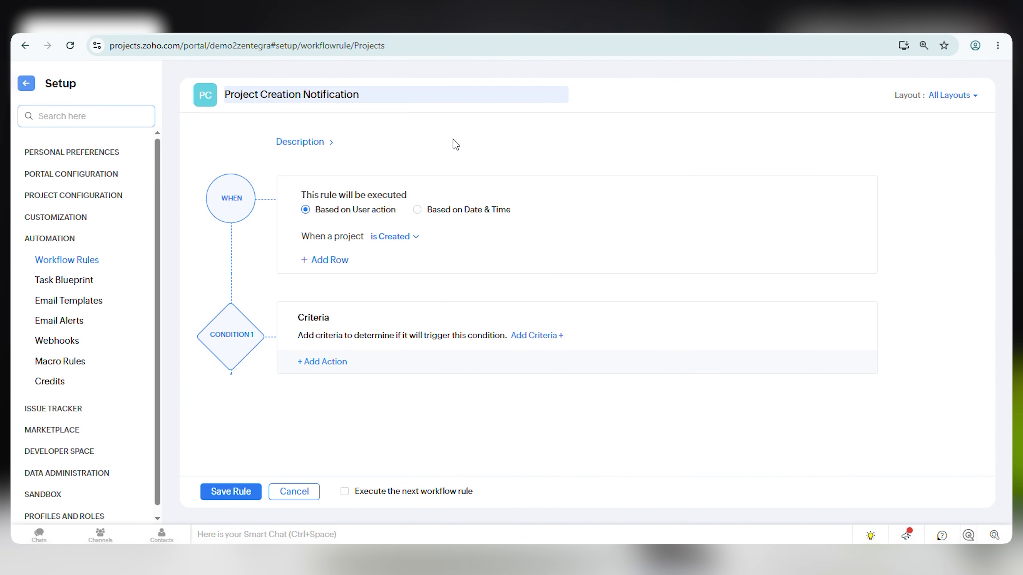
Add the description "Notify project creation notification" to the workflow rule.
left_click(321, 147)
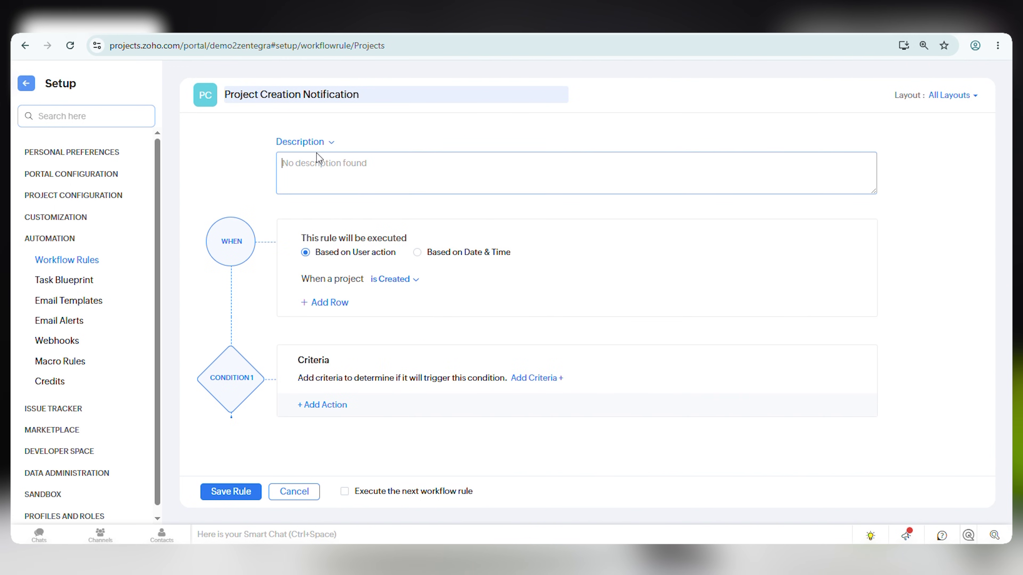
left_click(330, 182)
type("Notify")
type(" C")
type(" project")
type(" creatio")
type("n notifi")
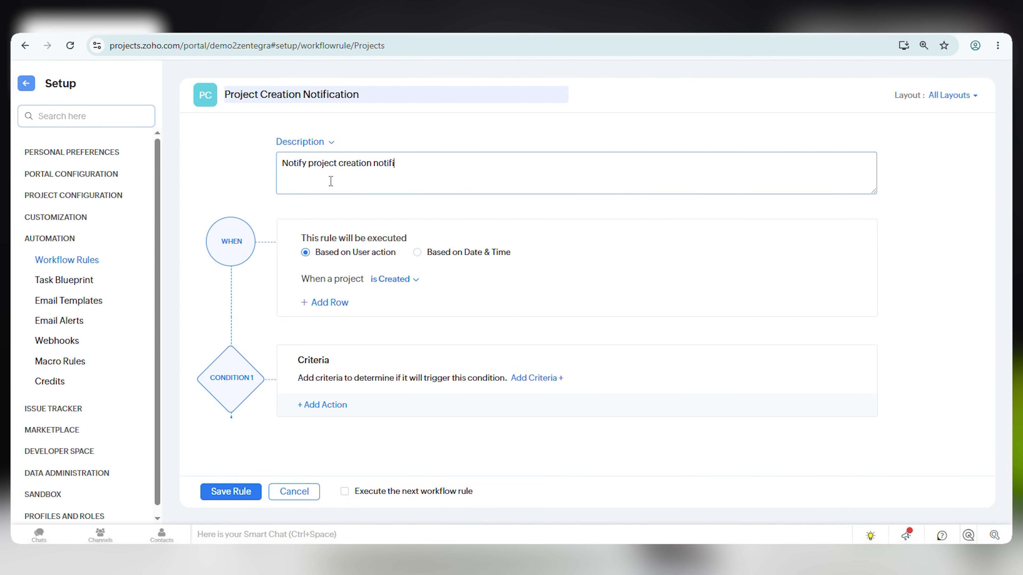
type("cation")
left_click(240, 169)
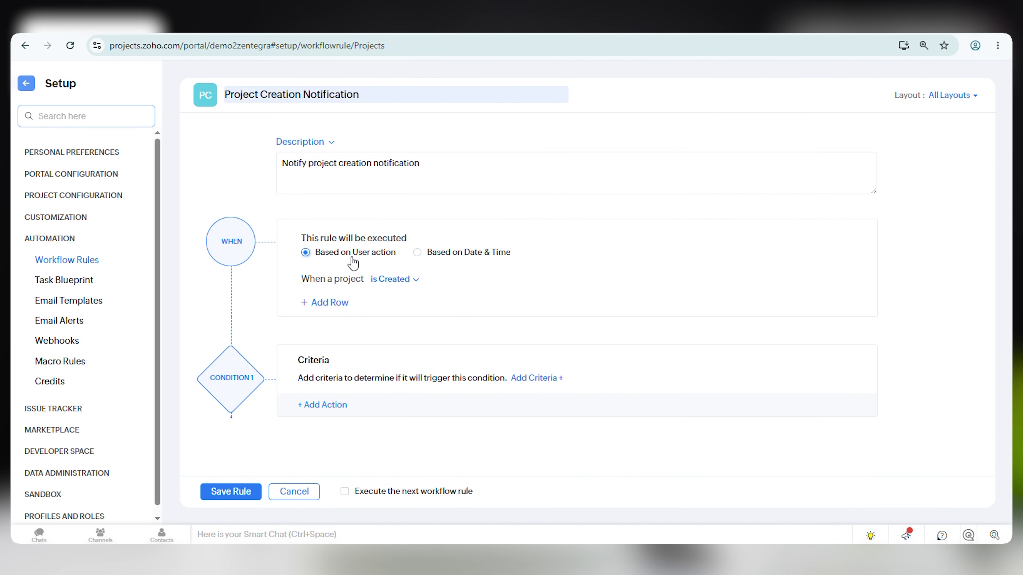
Add a second trigger row for when a project is updated, with execution based on user action.
left_click(439, 258)
left_click(381, 257)
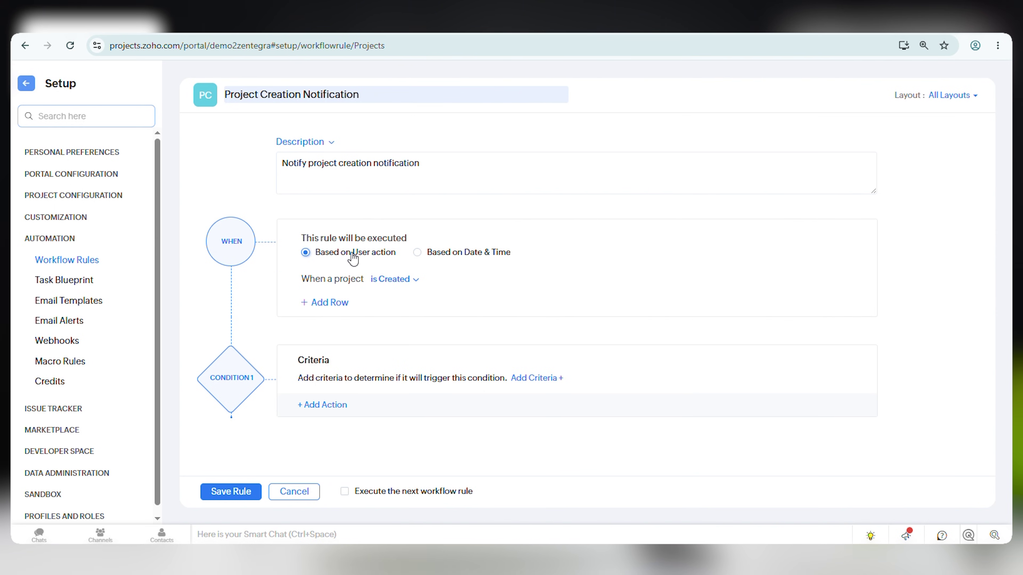
left_click(401, 282)
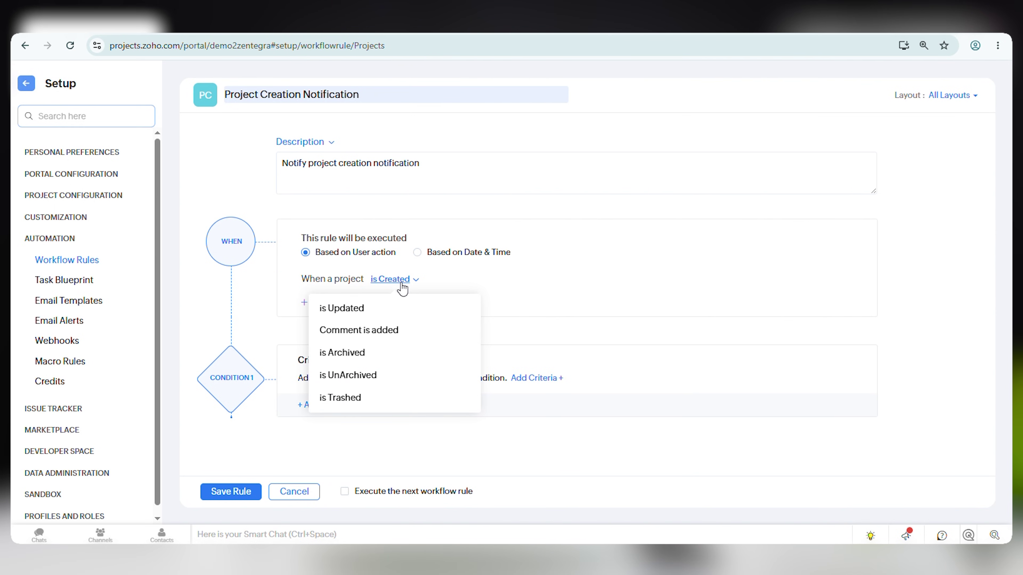
left_click(465, 275)
left_click(343, 302)
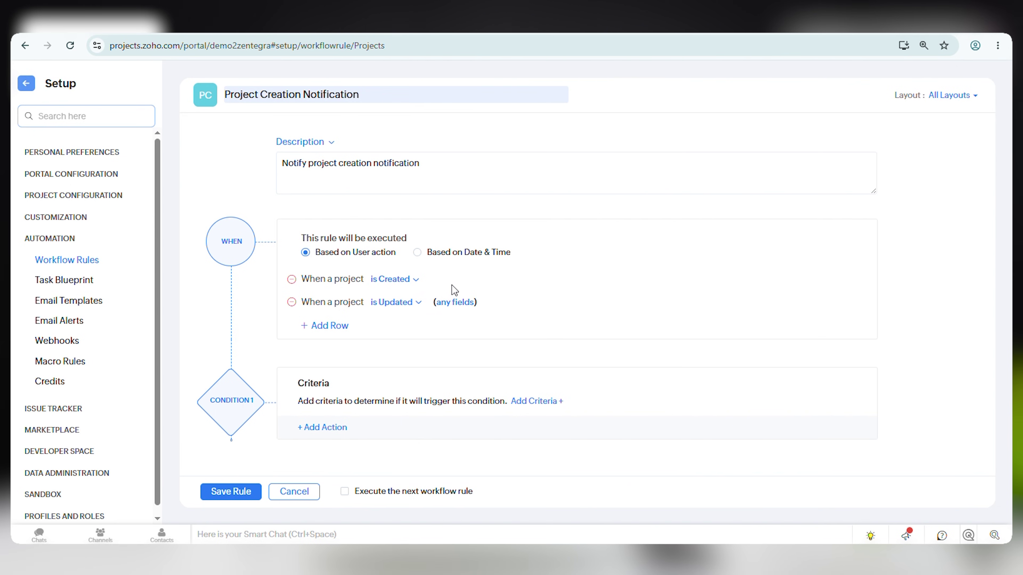
Change the rule's execution to be based on date and time, and apply the rule to the Standard Layout.
left_click(463, 260)
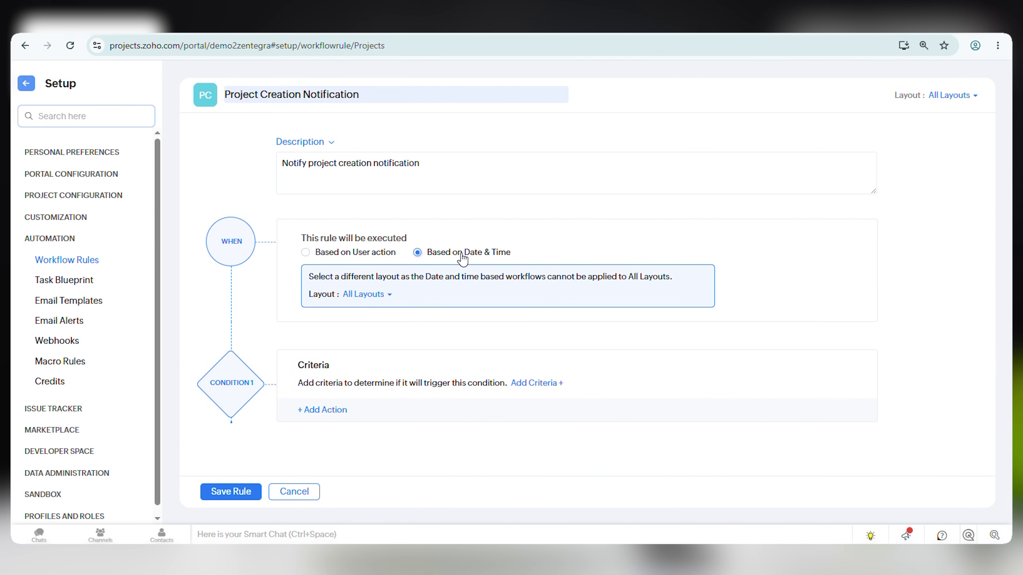
left_click(376, 298)
left_click(392, 340)
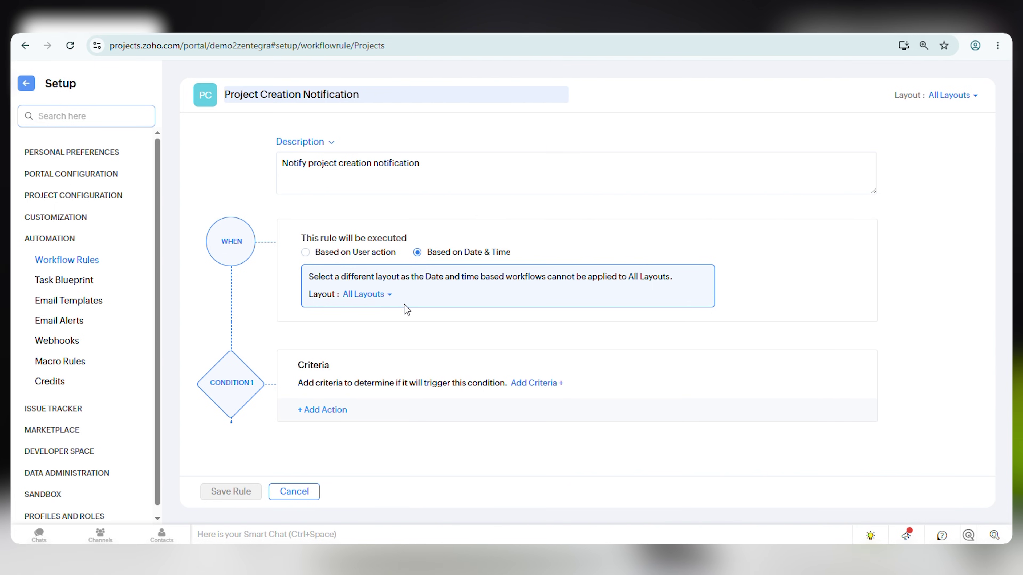
left_click(640, 249)
left_click(642, 271)
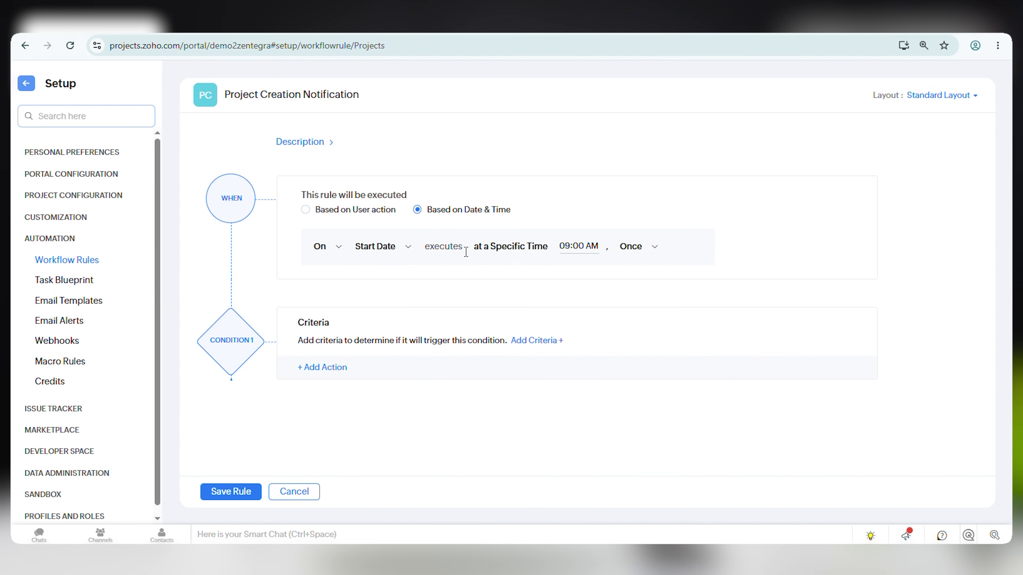
Set the date-based trigger to the project's Created Date and review its time and recurrence options.
left_click(387, 245)
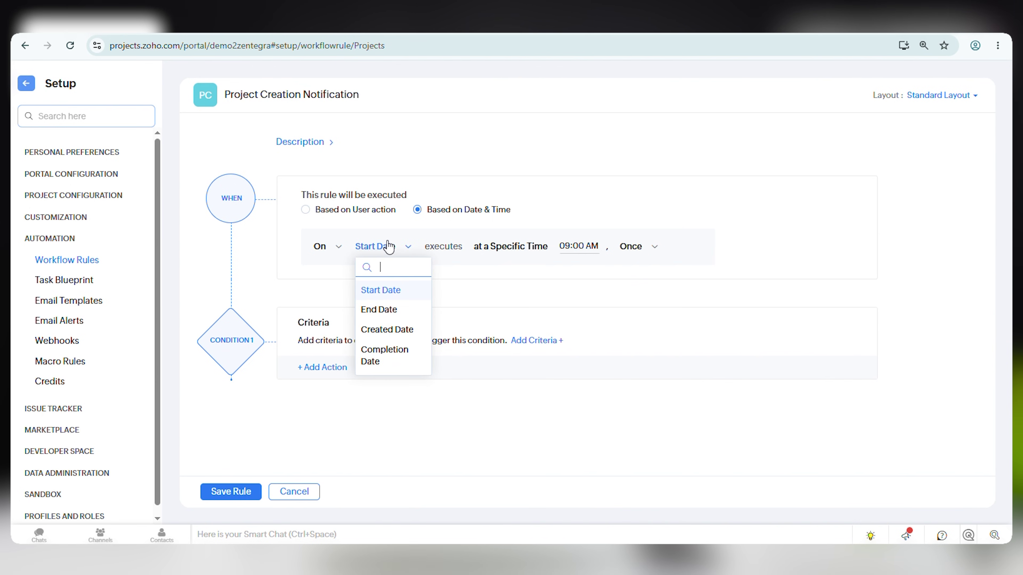
left_click(398, 330)
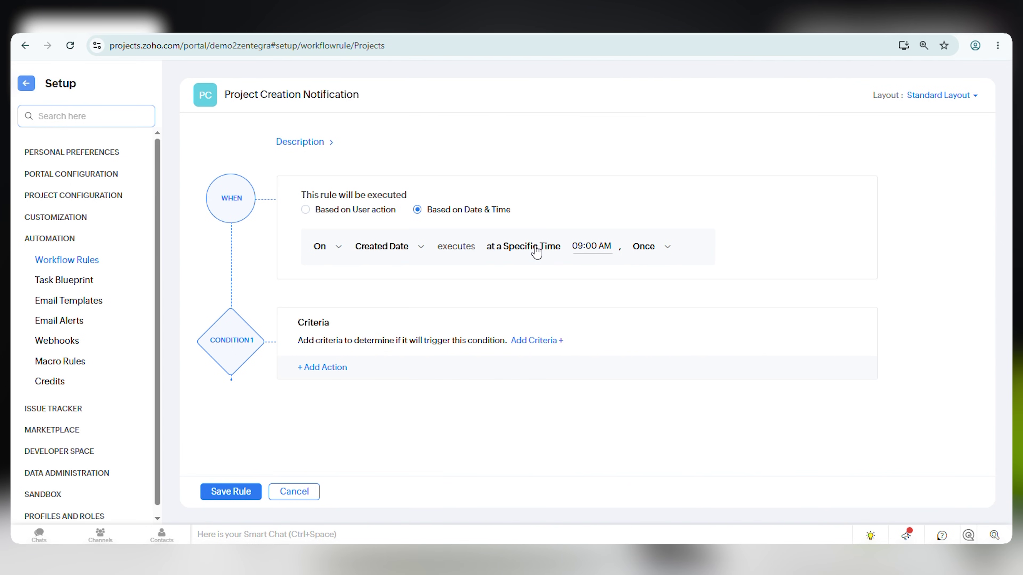
left_click(649, 251)
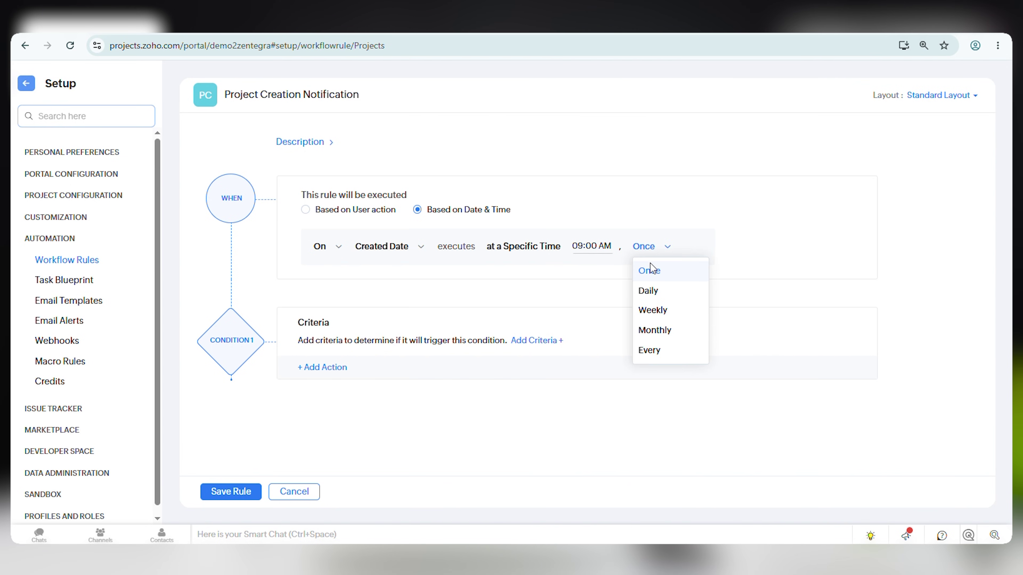
left_click(588, 285)
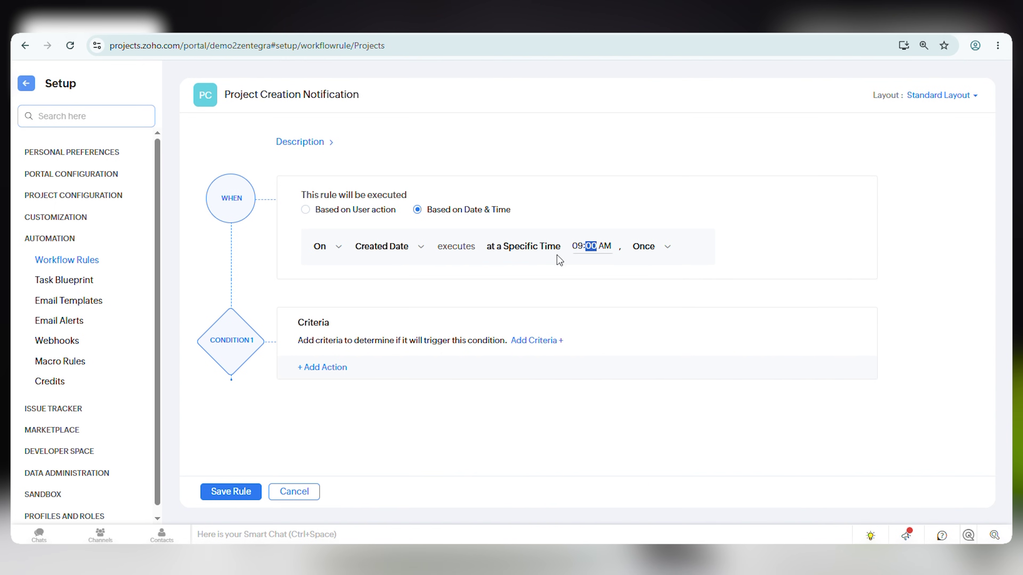
left_click(329, 247)
left_click(431, 258)
left_click(656, 254)
left_click(600, 278)
Switch the rule's execution to user action and give Condition 1 the criterion Status Is Active.
left_click(353, 210)
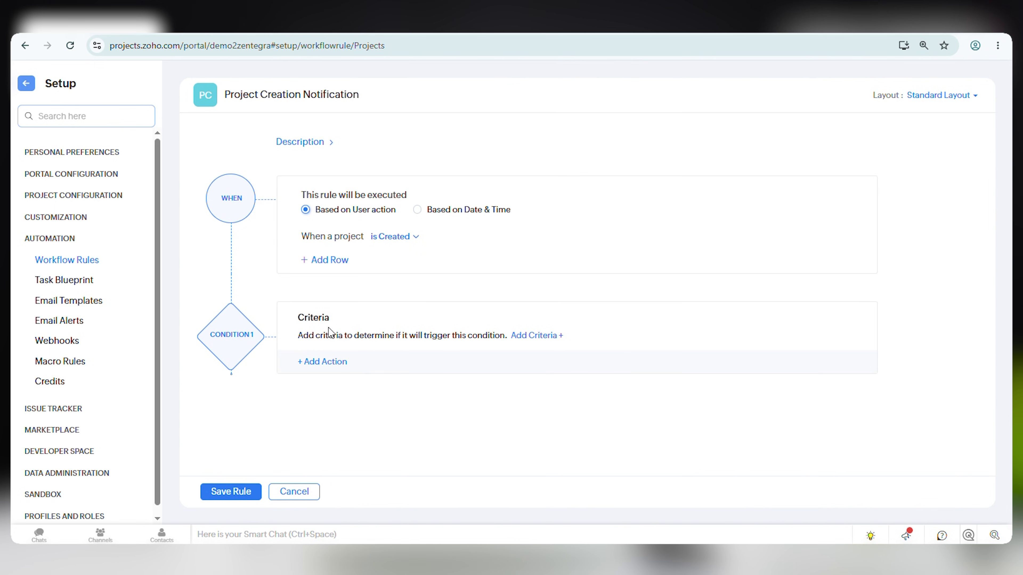
left_click(535, 336)
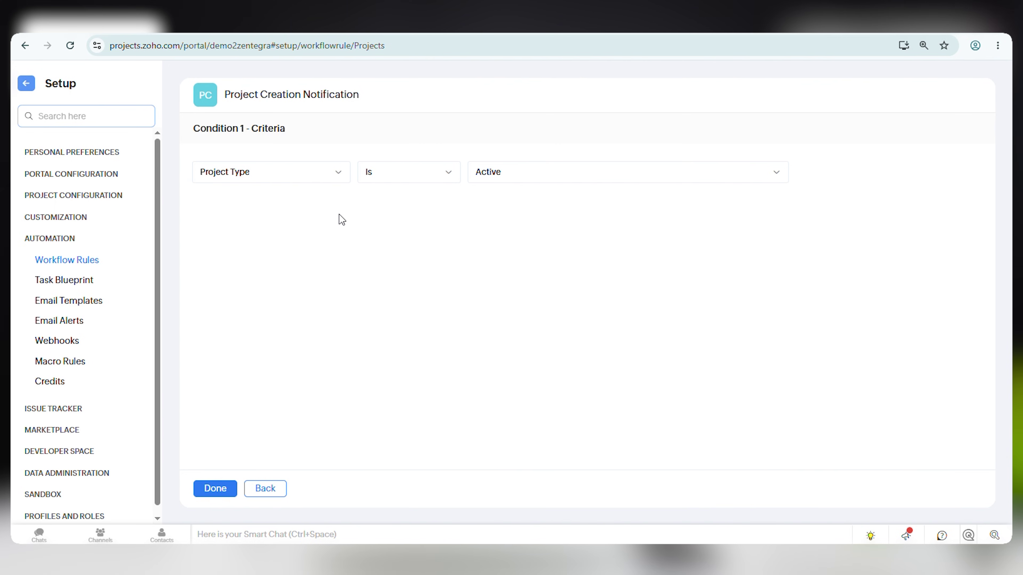
left_click(312, 185)
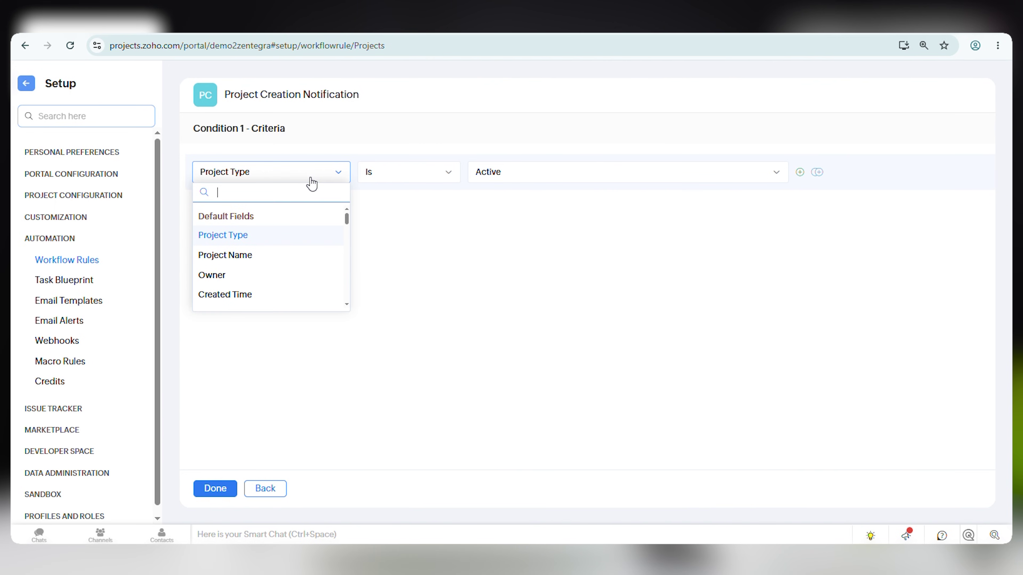
type("St")
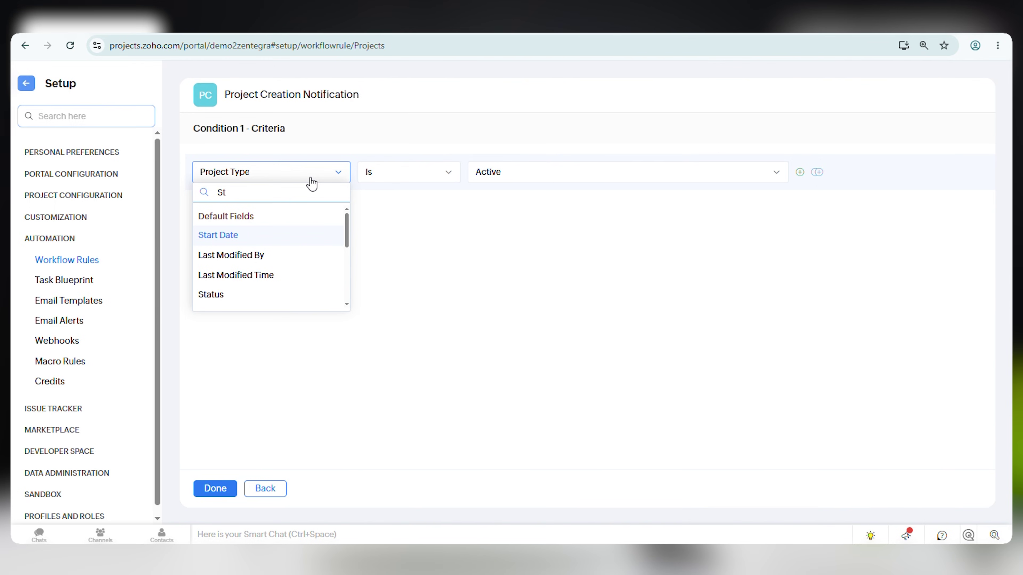
type("at")
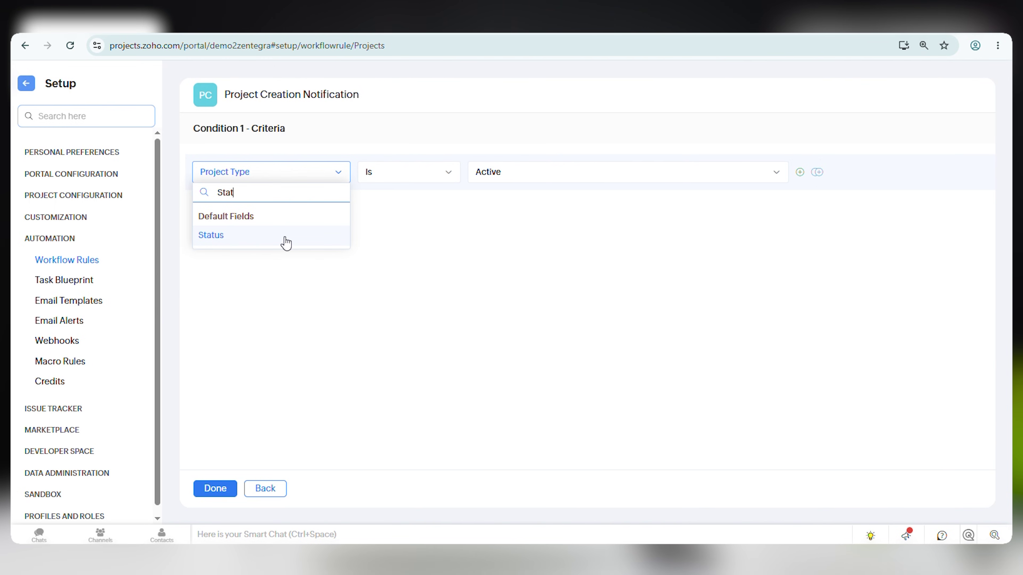
left_click(285, 241)
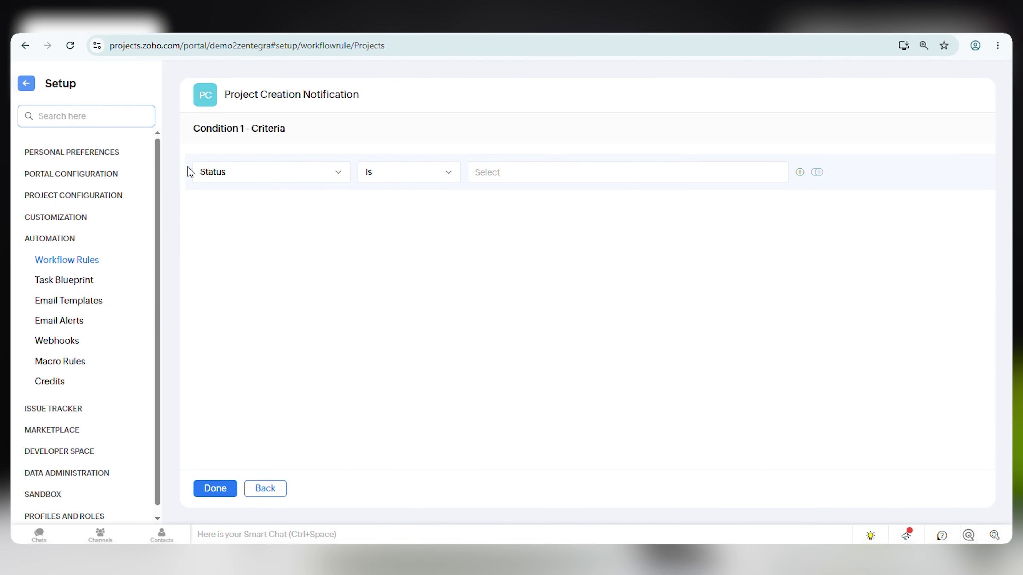
left_click(512, 182)
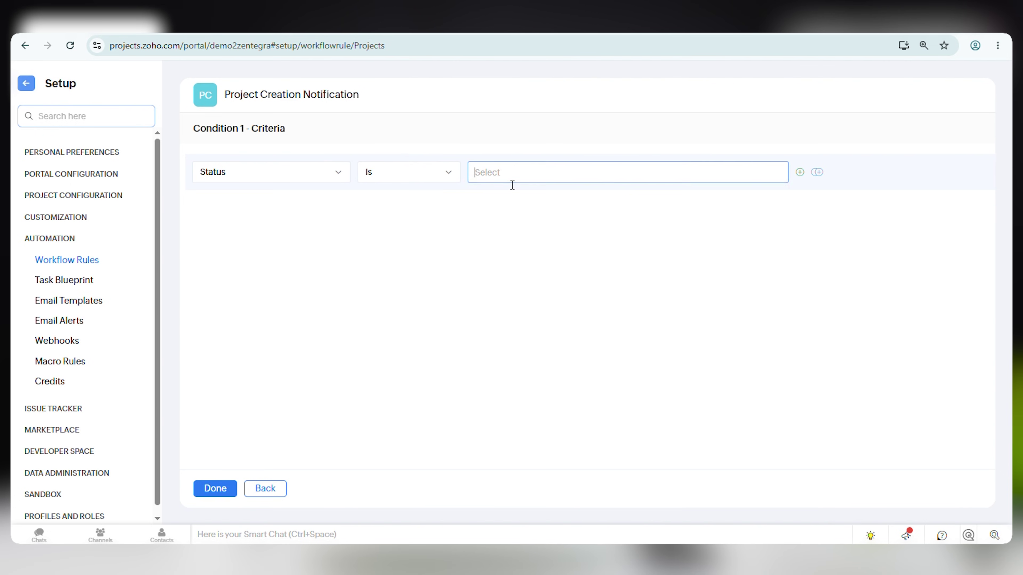
left_click(516, 196)
left_click(378, 256)
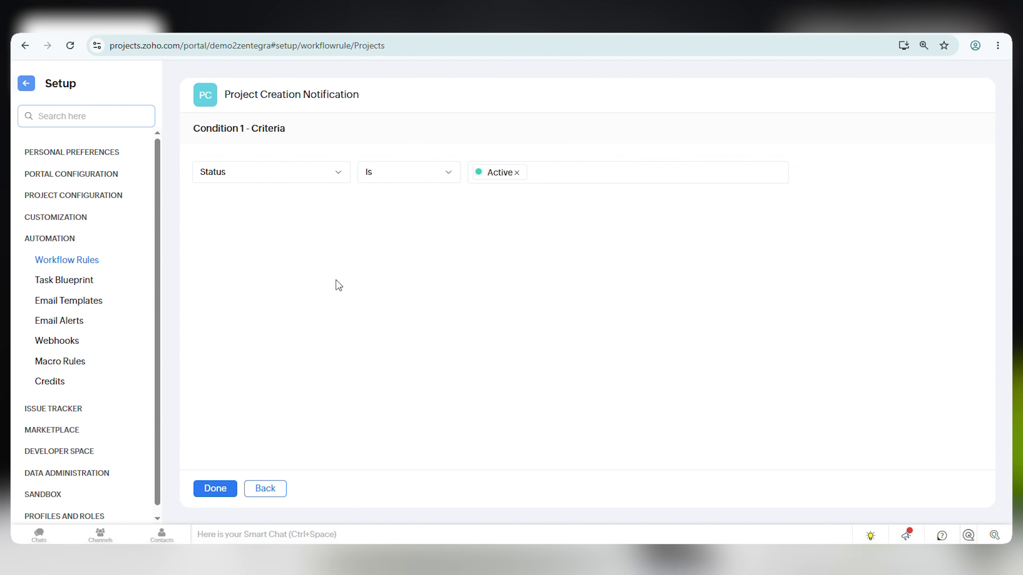
left_click(216, 493)
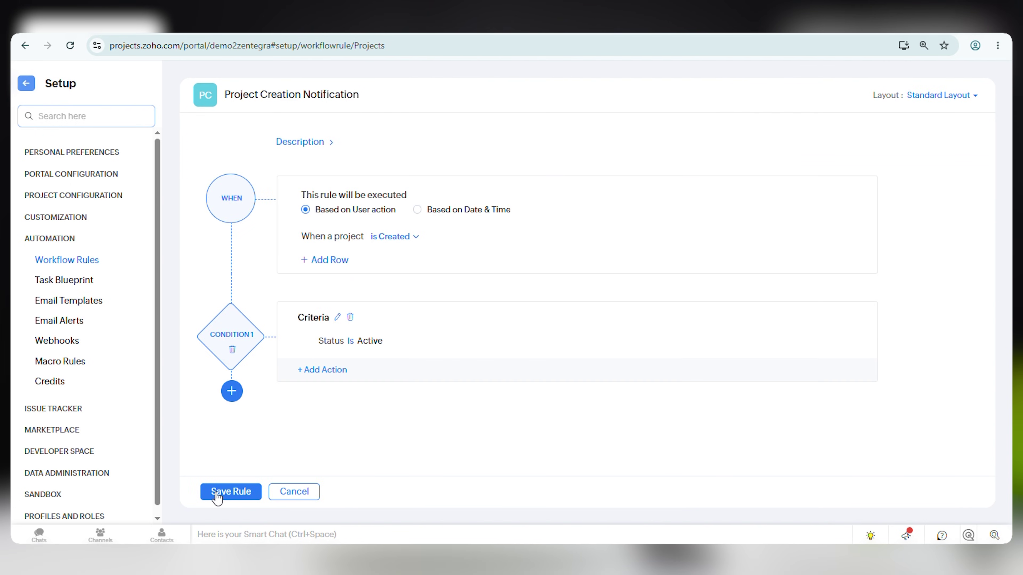
Add a second condition below Condition 1 and delete it.
left_click(231, 392)
scroll(583, 380, "down", 1)
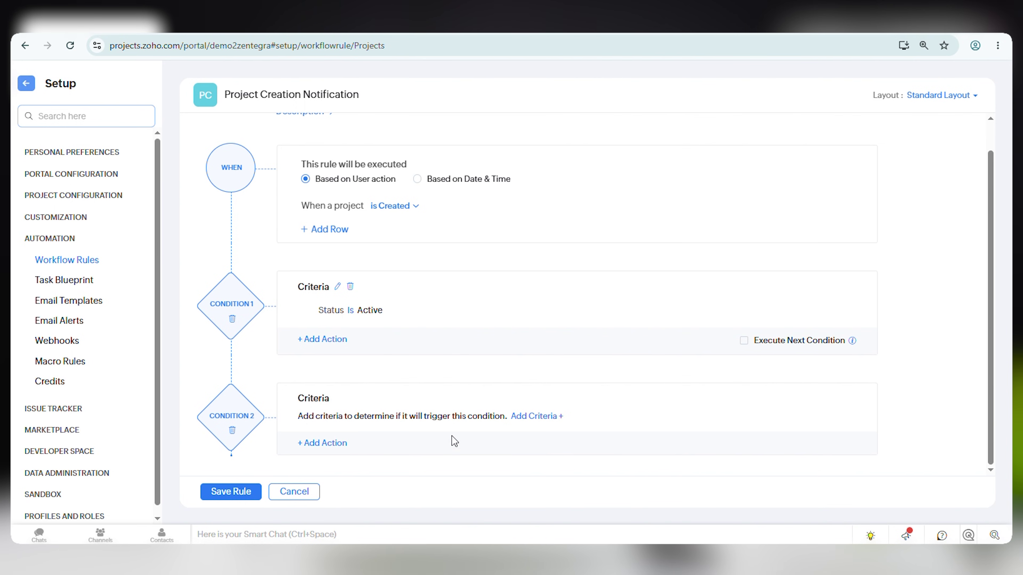
left_click(233, 432)
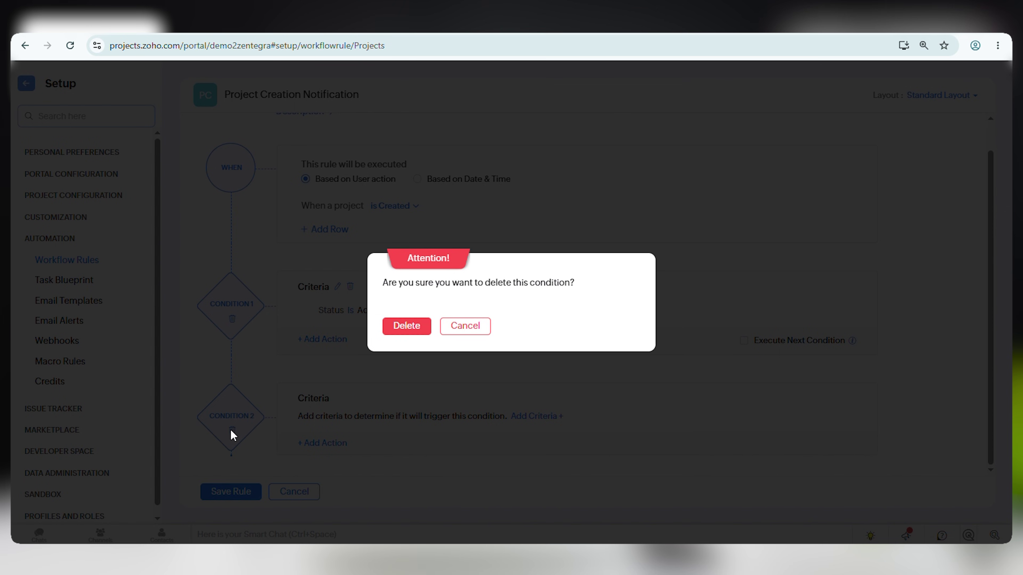
left_click(410, 327)
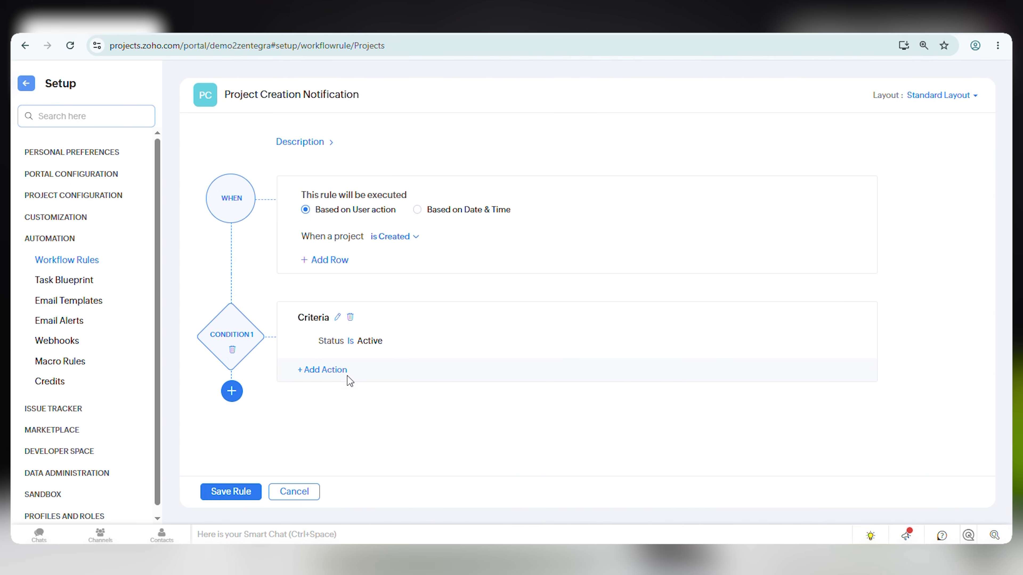
Start a new email alert as the action for Condition 1 and name it "Email alerts".
left_click(337, 371)
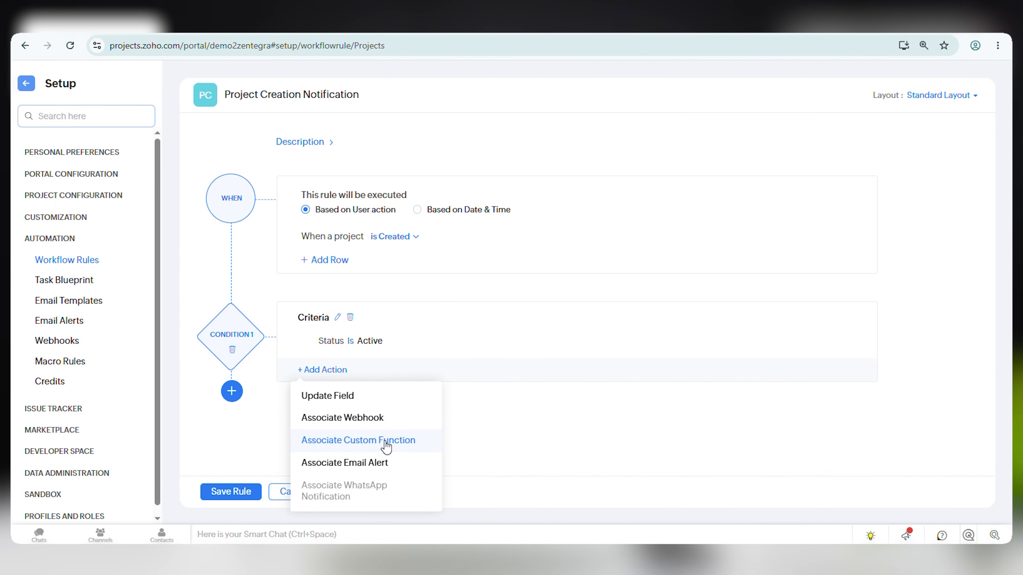
left_click(379, 462)
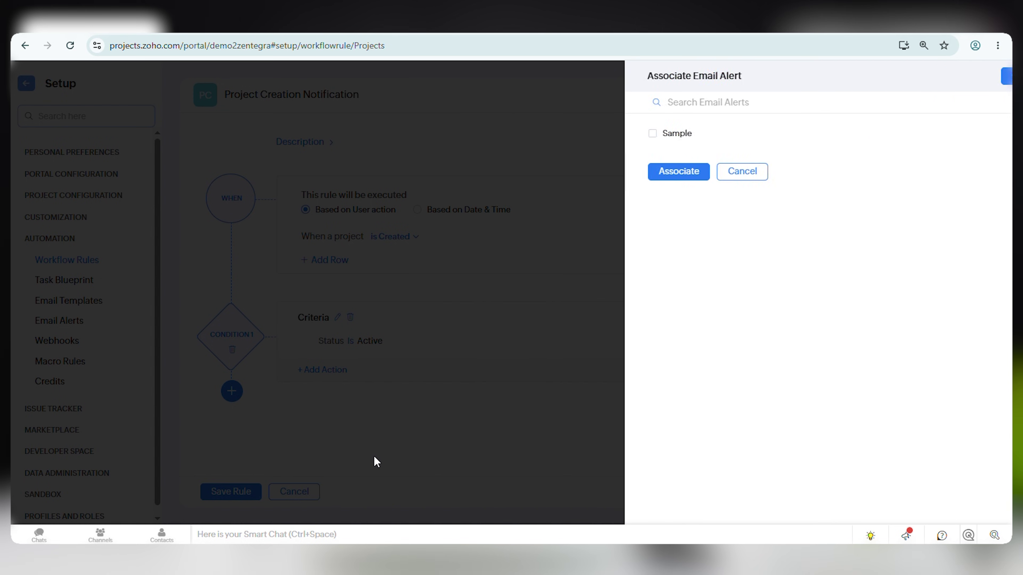
left_click(907, 80)
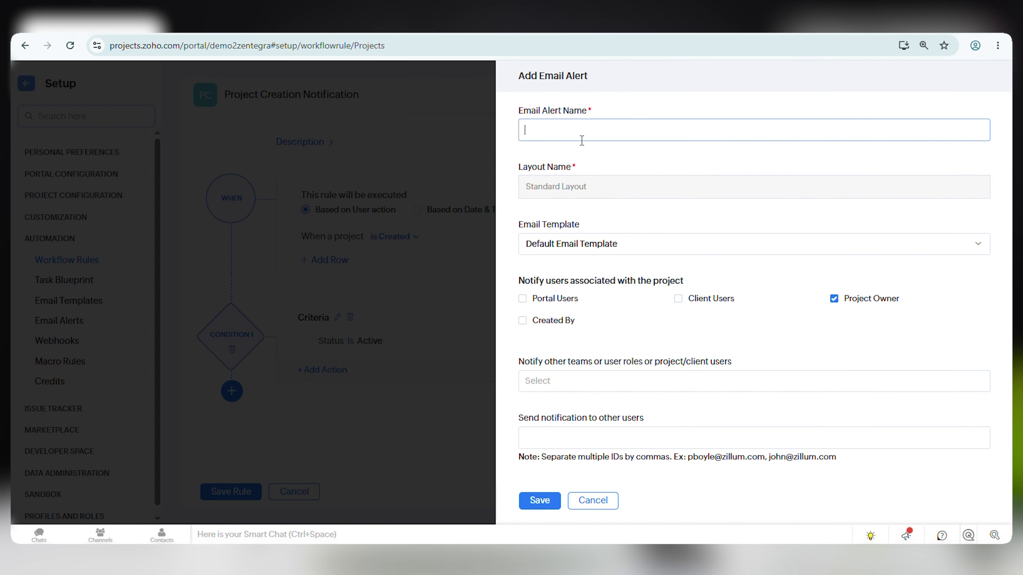
type("Email")
type(" I")
type("al")
type("erts")
Keep the Default Email Template for the alert and add the Manager and Administrator roles as other recipients to notify.
left_click(697, 245)
left_click(714, 209)
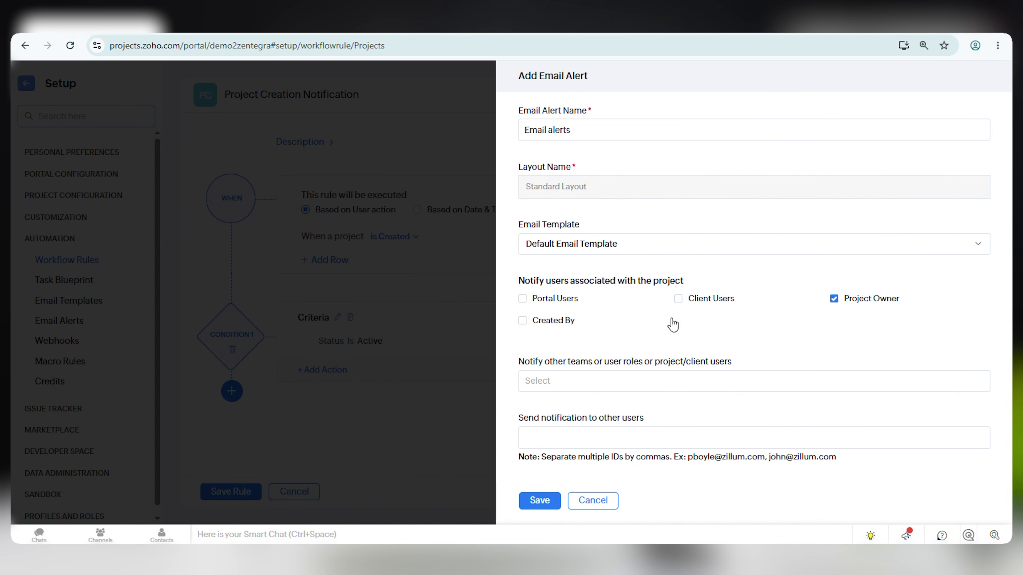
left_click(698, 248)
left_click(716, 288)
left_click(596, 386)
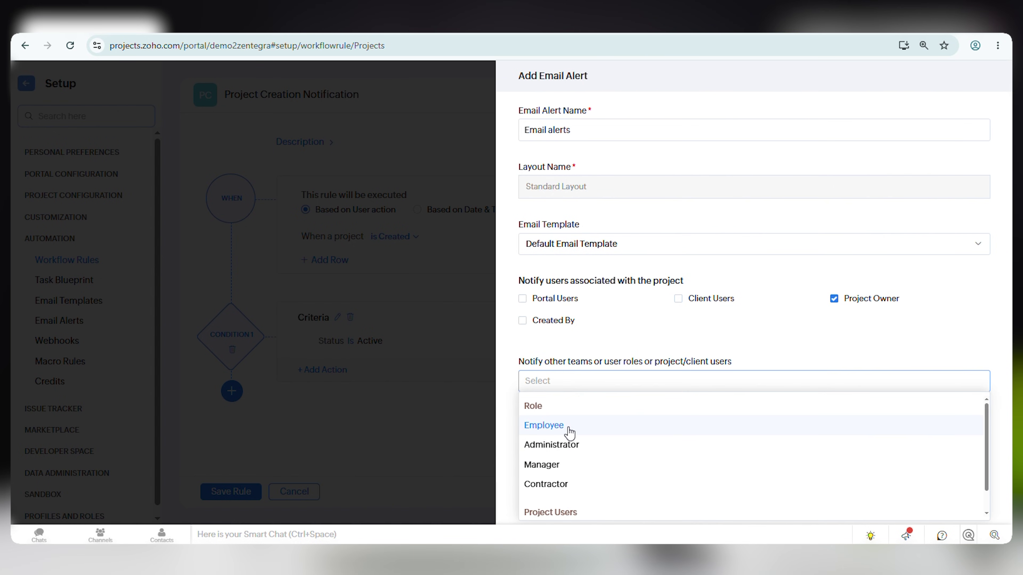
left_click(570, 464)
left_click(574, 447)
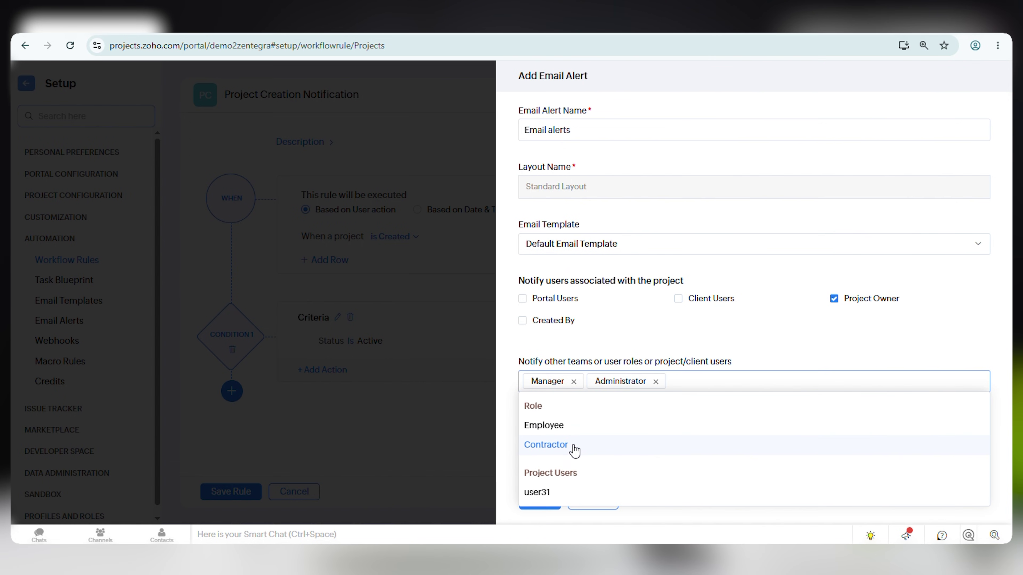
Add the Employee role to the alert's other recipients, save the alert and associate "Email alerts" with Condition 1.
left_click(569, 427)
left_click(736, 340)
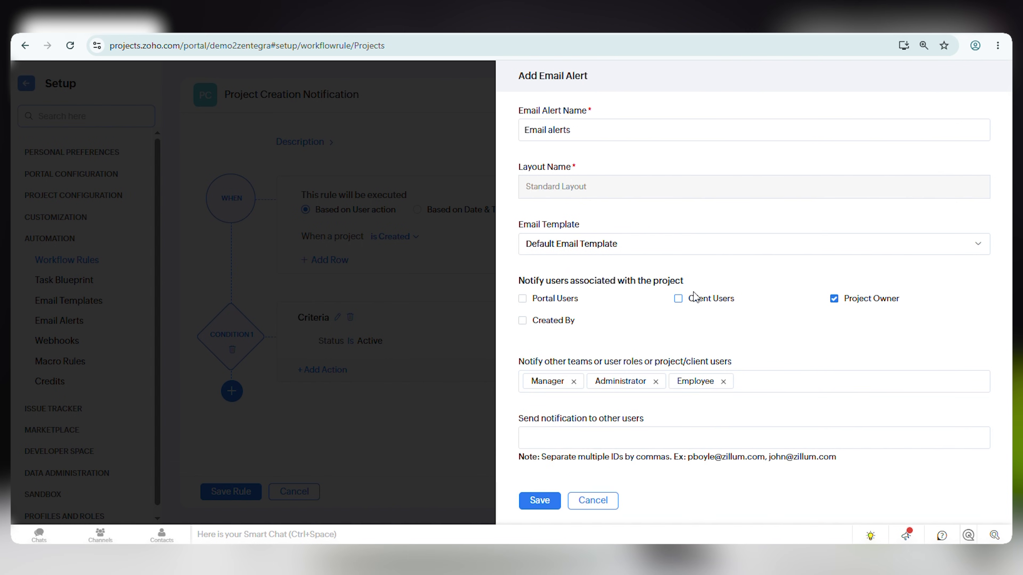
left_click(551, 501)
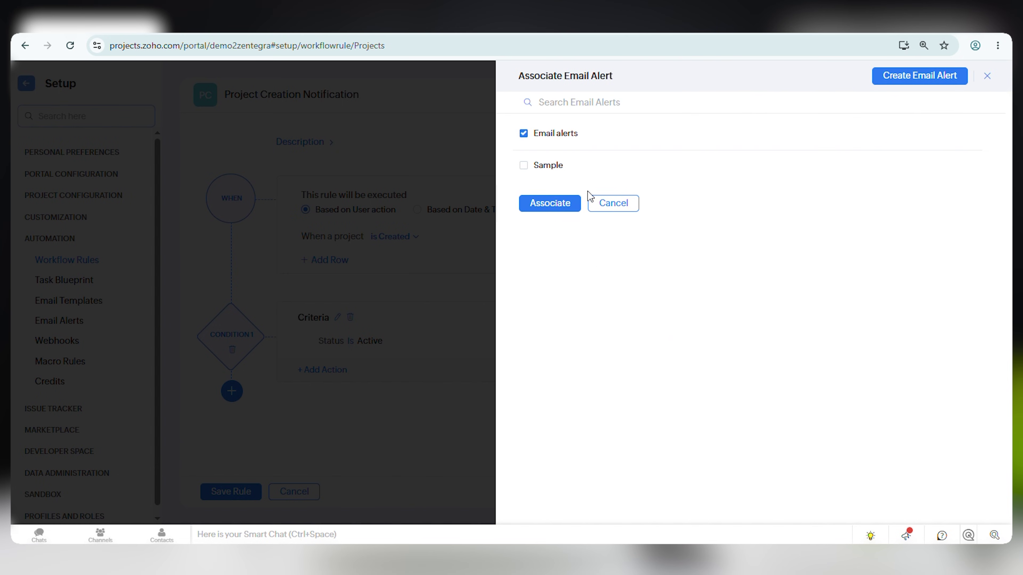
left_click(573, 209)
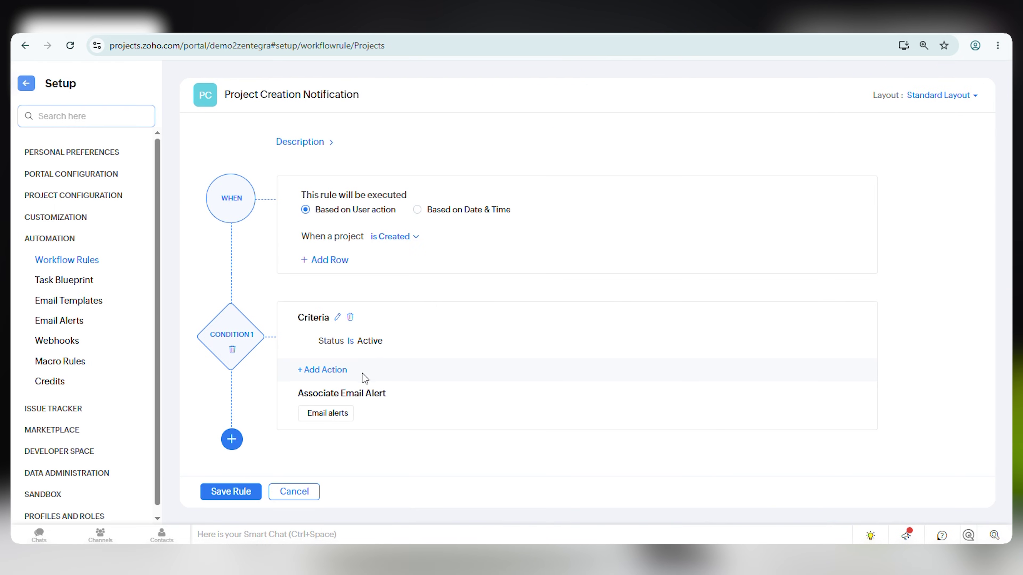
Add an Update Field action to Condition 1 that sets Status to In Progress.
left_click(338, 371)
left_click(344, 393)
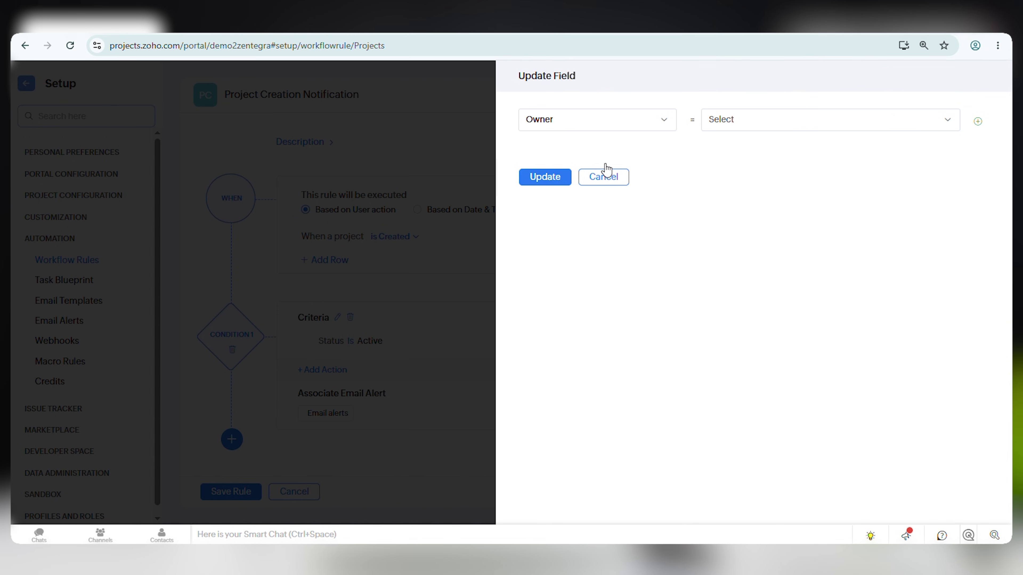
left_click(597, 123)
scroll(587, 205, "down", 3)
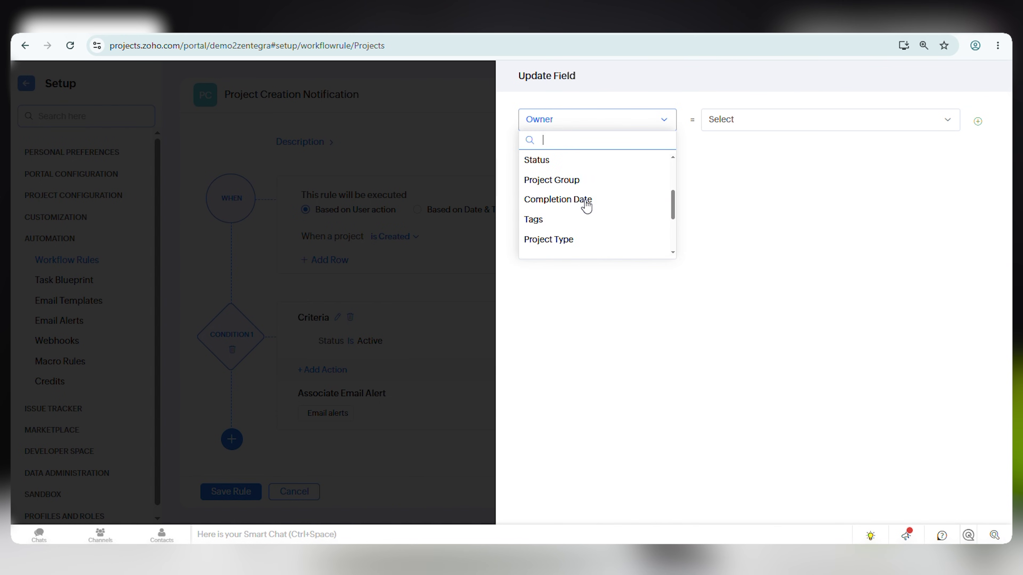
scroll(587, 206, "down", 3)
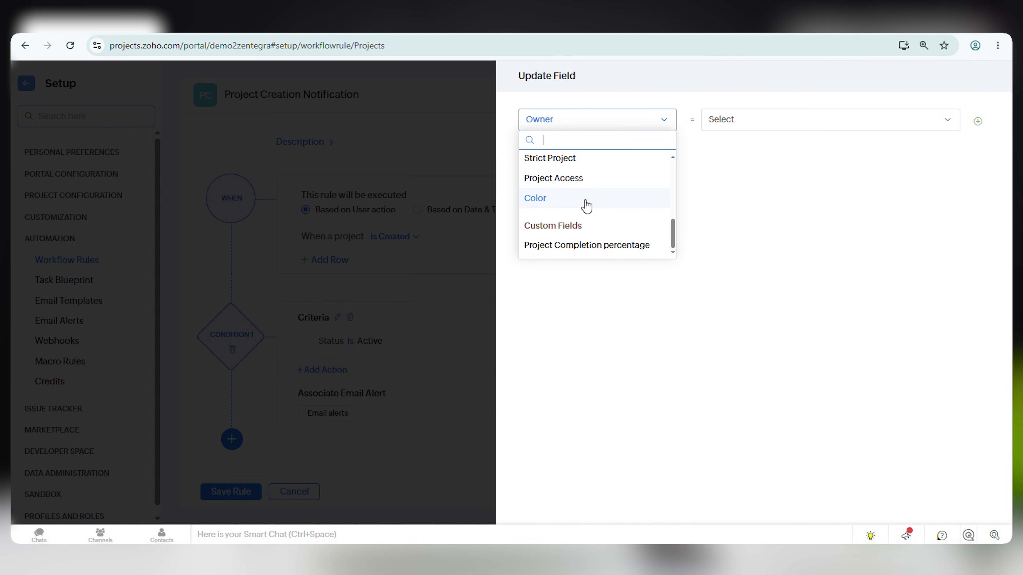
scroll(587, 207, "up", 6)
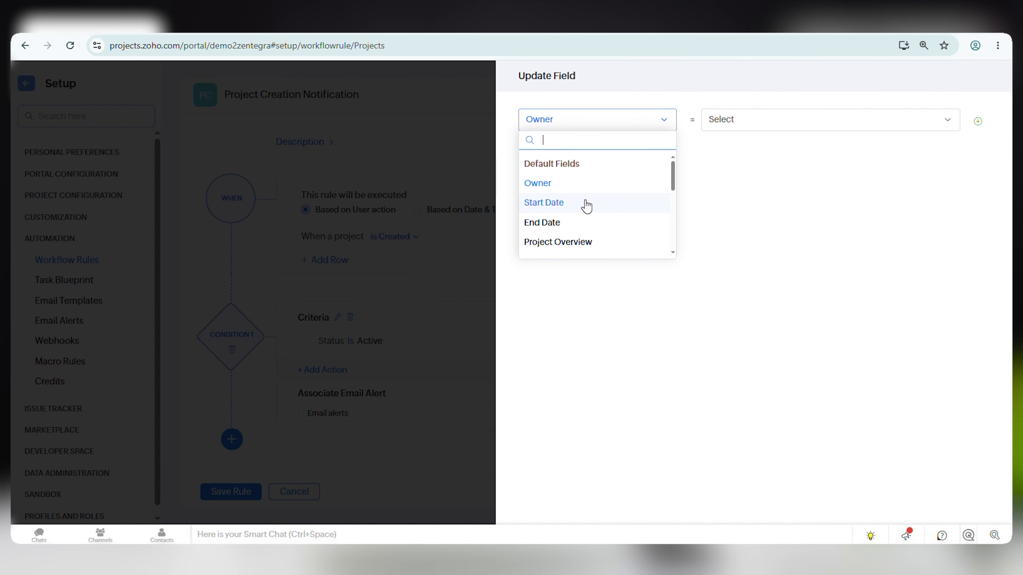
scroll(587, 206, "down", 3)
scroll(586, 207, "up", 3)
scroll(585, 214, "down", 3)
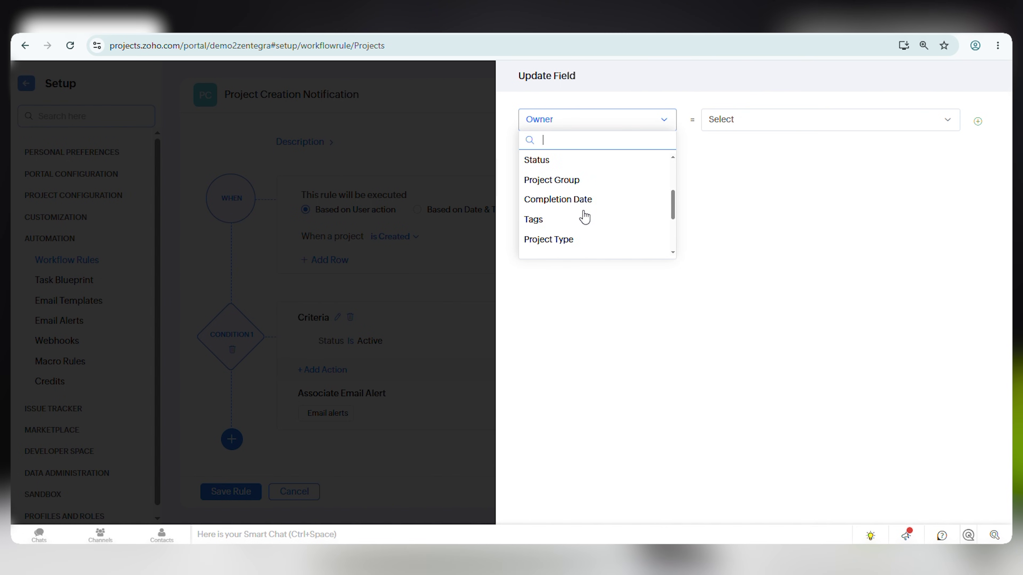
left_click(558, 162)
left_click(765, 115)
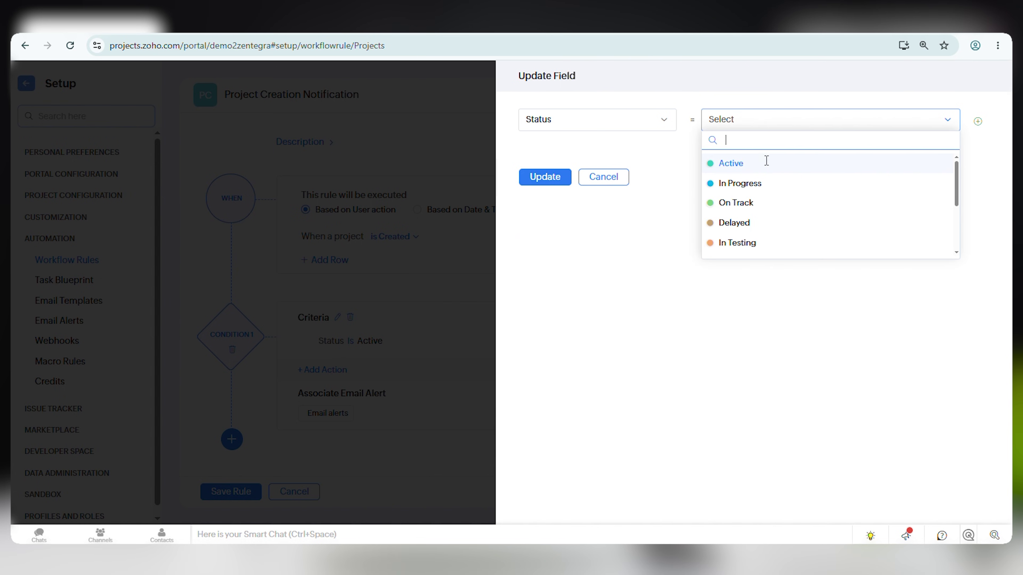
left_click(757, 183)
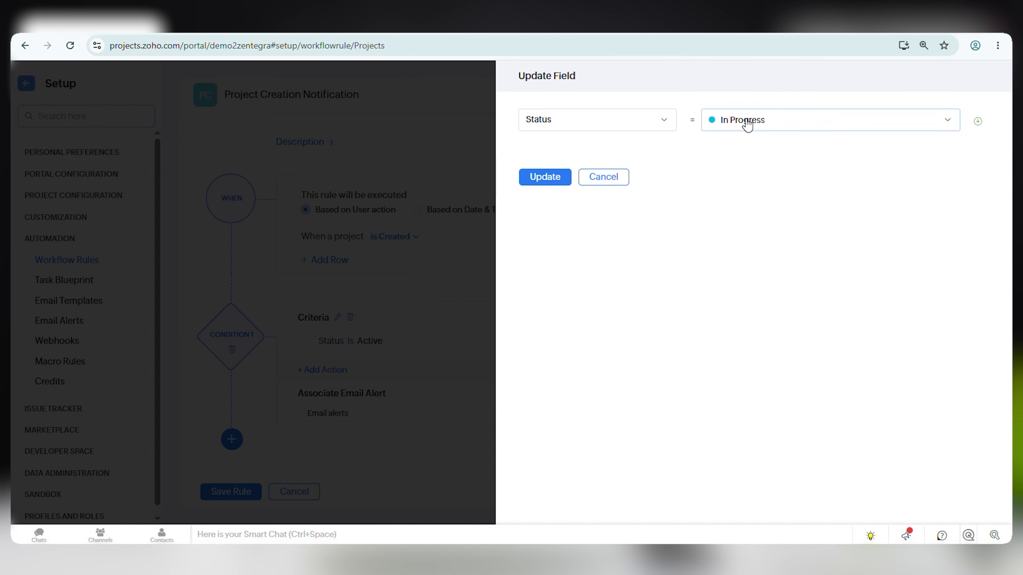
left_click(548, 180)
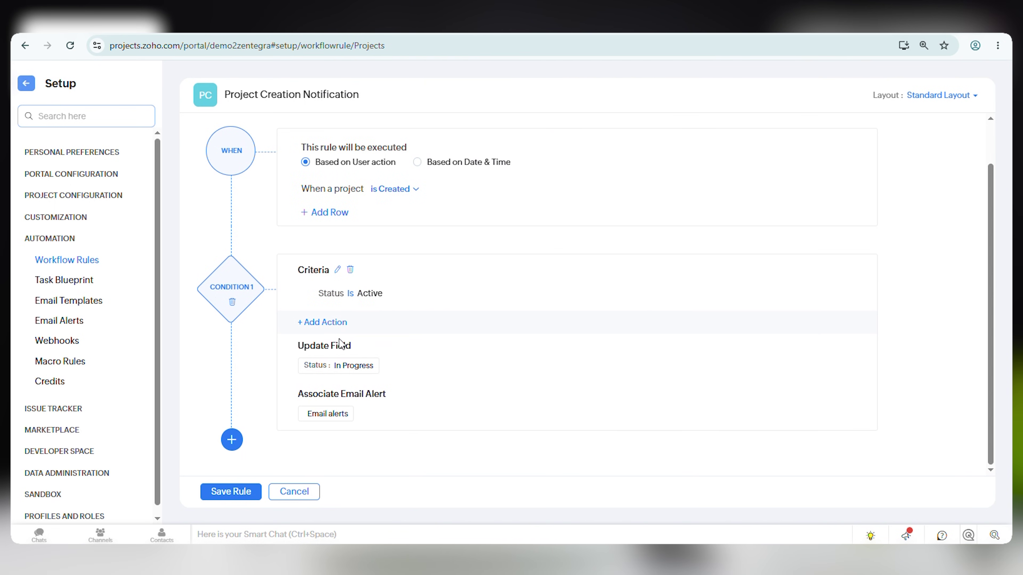
Start associating a webhook with Condition 1, selecting the existing Testing webhook and deselecting it again.
left_click(329, 327)
left_click(349, 370)
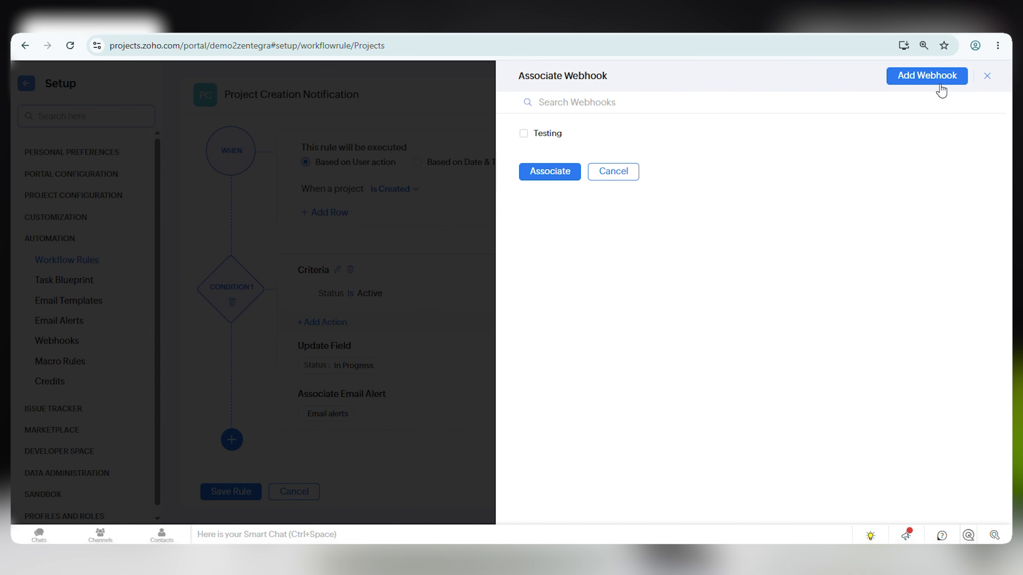
left_click(558, 135)
left_click(558, 136)
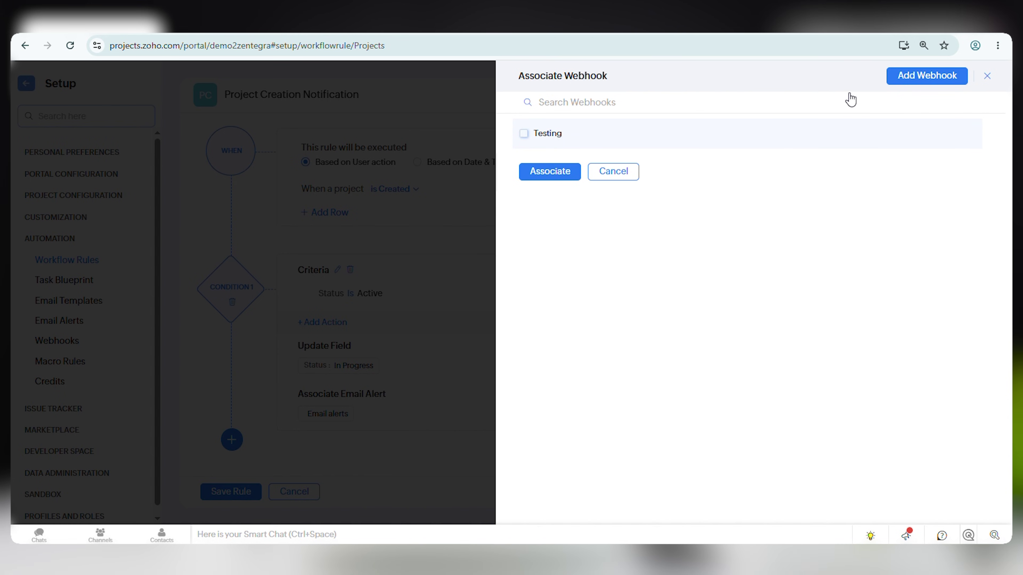
Draft a new webhook named "Test Sample" with "Define url webhook" as the URL to notify, and discard it along with the webhook association.
left_click(915, 77)
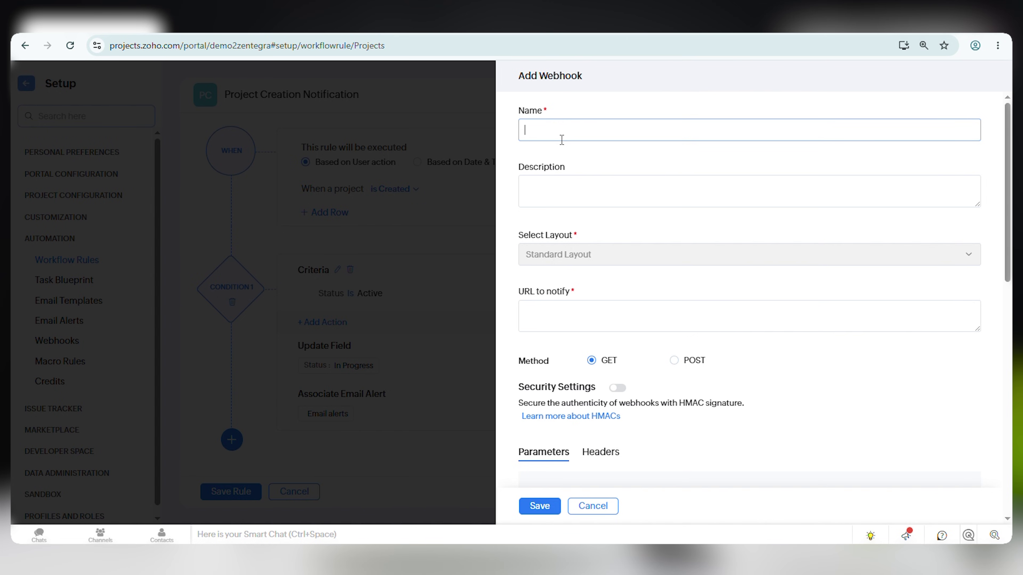
type("Test Sample")
left_click(600, 316)
type("D")
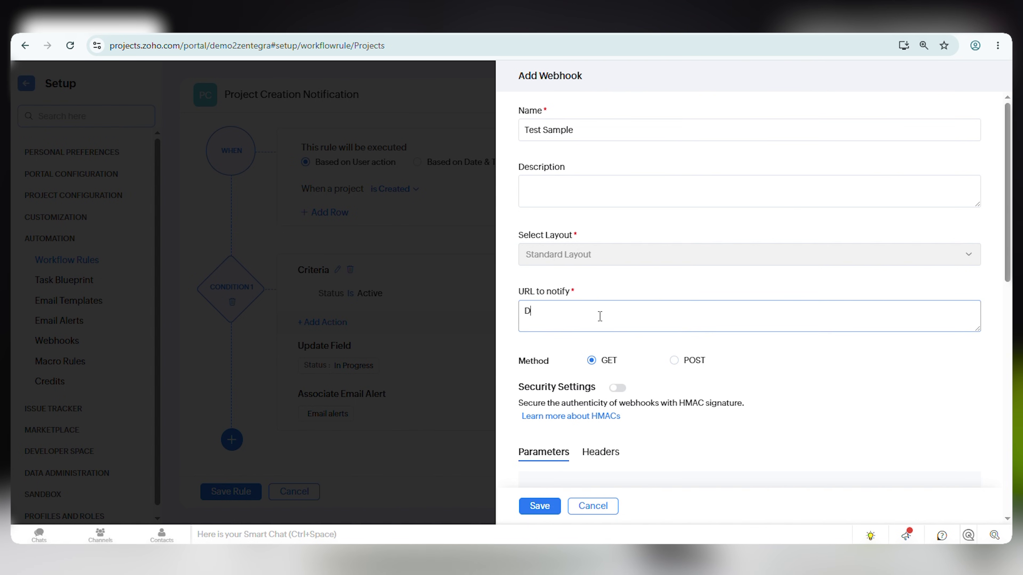
type("efine url webhook")
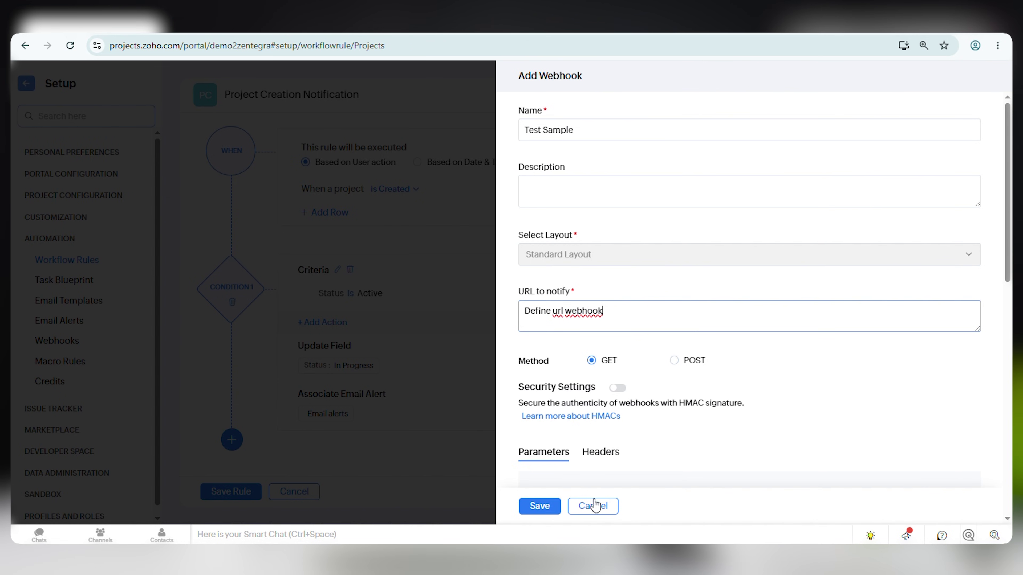
left_click(593, 504)
left_click(628, 172)
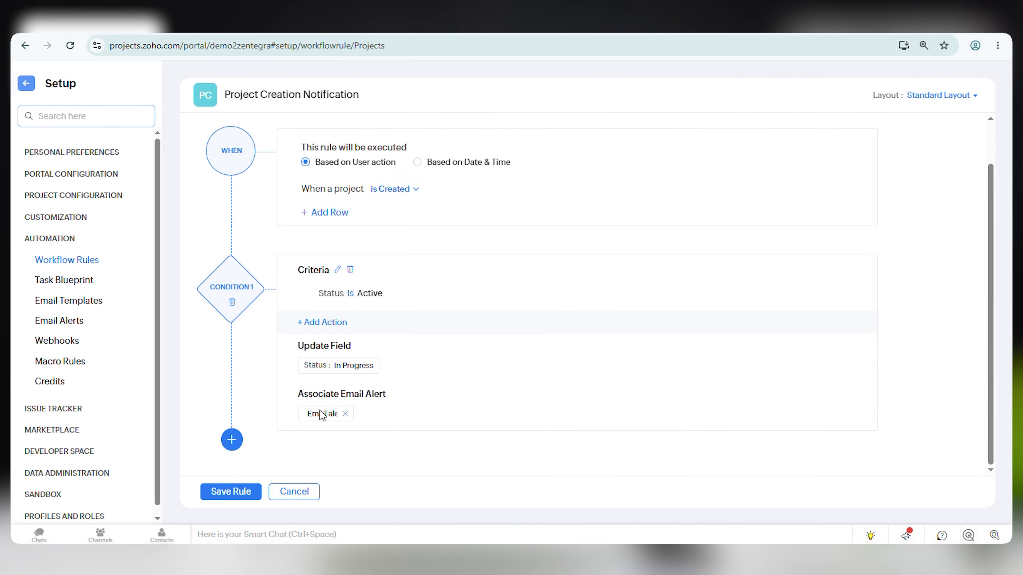
Start a custom function action for Condition 1 from the gallery's Add Note to Linked CRM Deal function and review its script.
left_click(334, 322)
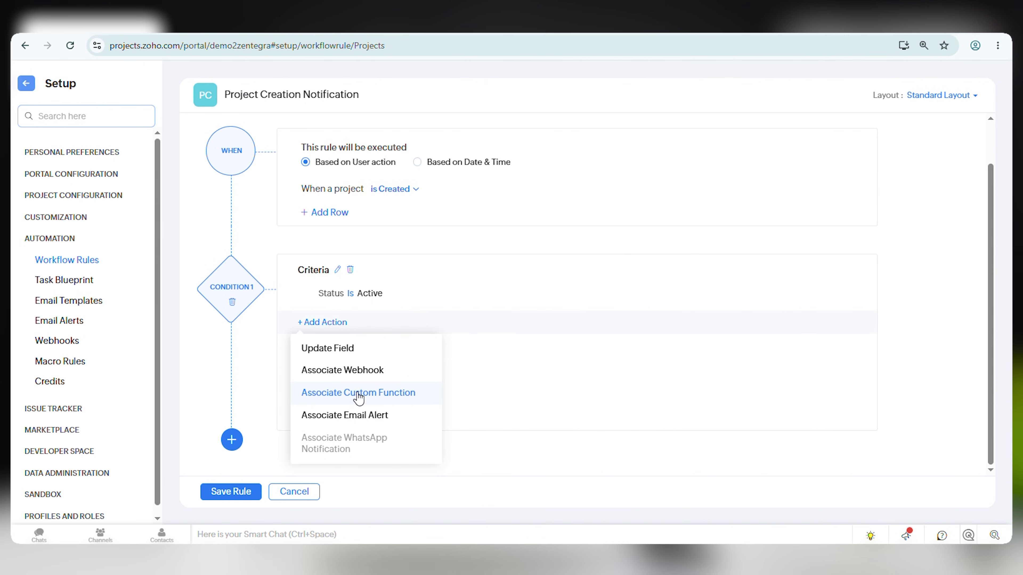
left_click(356, 393)
left_click(757, 340)
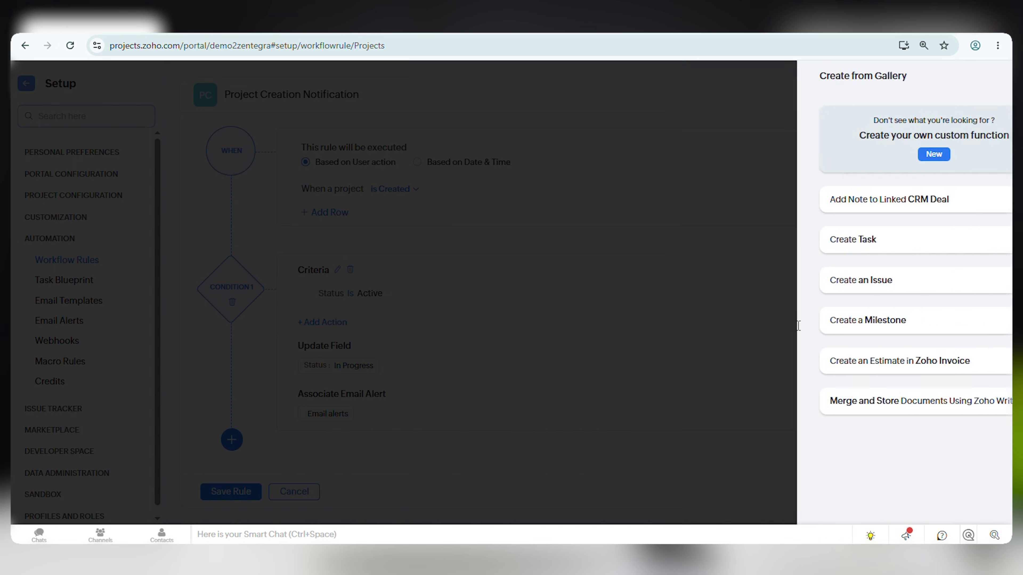
mouse_move(699, 223)
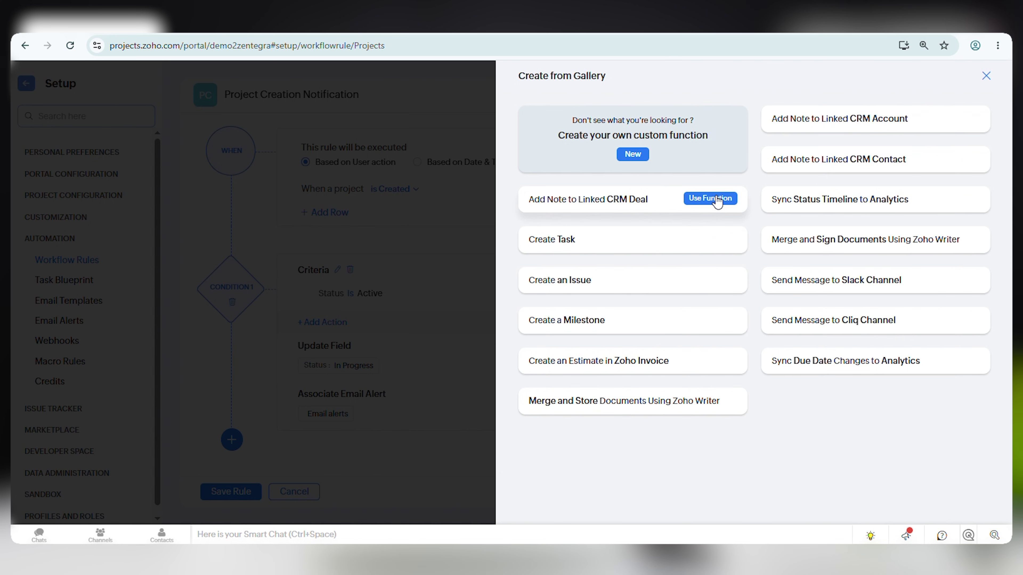
left_click(717, 202)
scroll(431, 285, "down", 5)
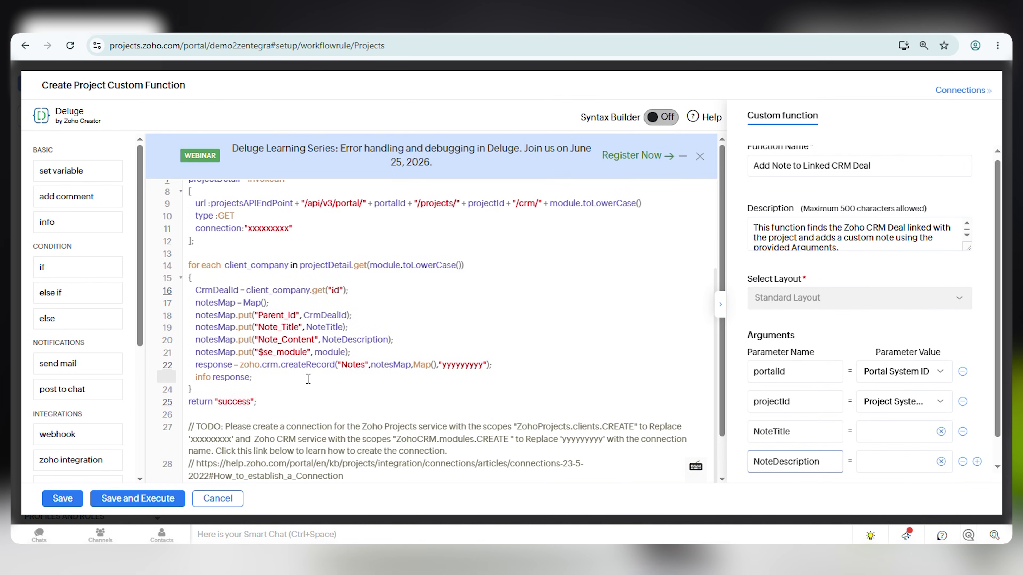
scroll(435, 378, "up", 2)
scroll(434, 378, "down", 1)
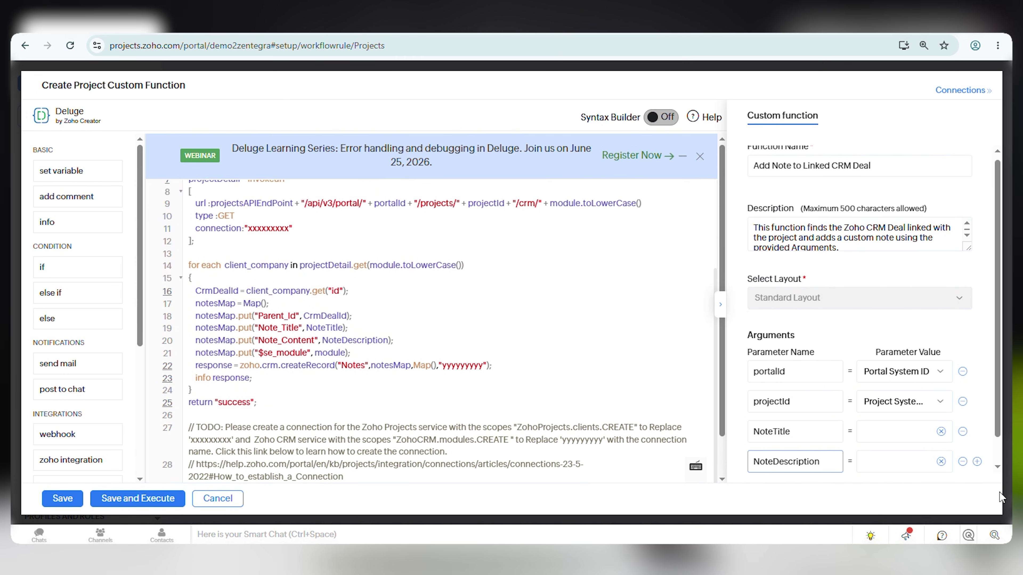
Remove the NoteTitle and NoteDescription arguments, try to save the custom function, and abandon the custom function association.
left_click(941, 432)
left_click(941, 461)
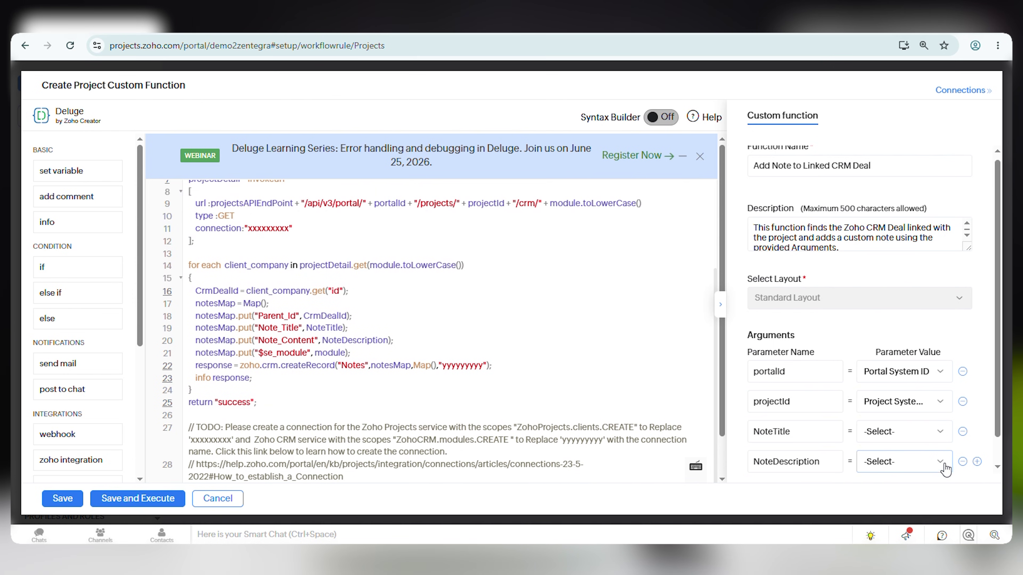
left_click(963, 432)
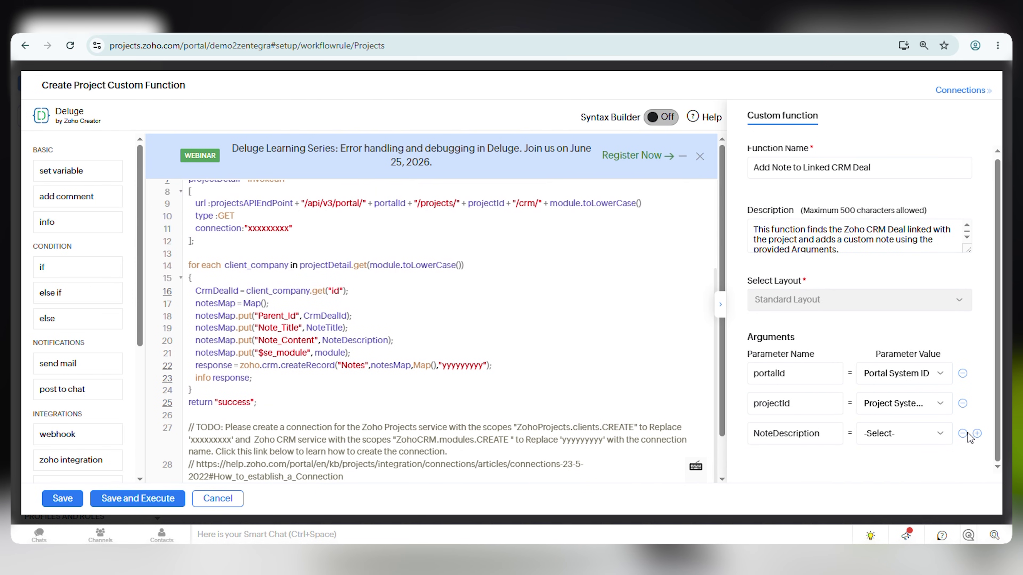
left_click(963, 433)
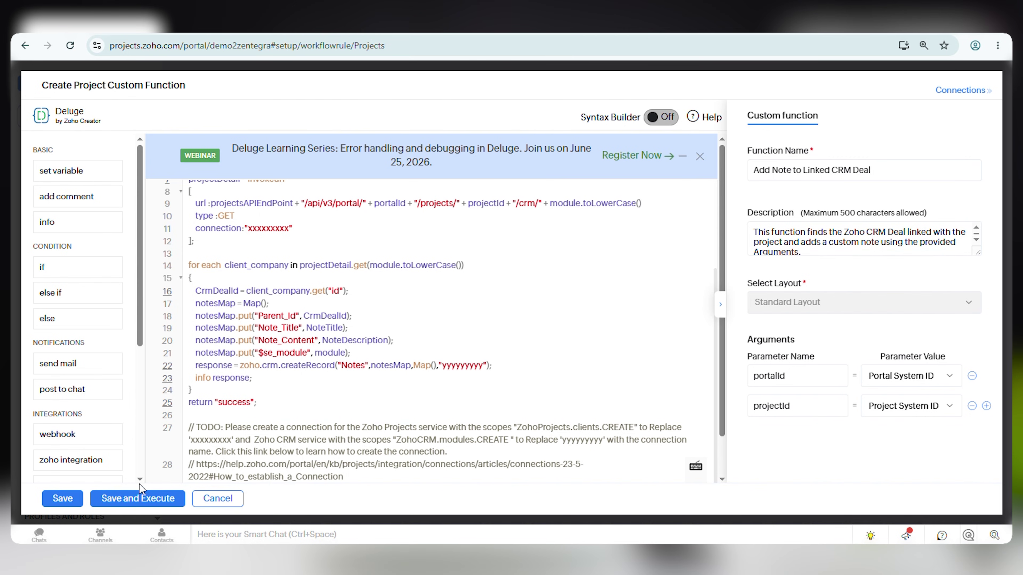
left_click(57, 499)
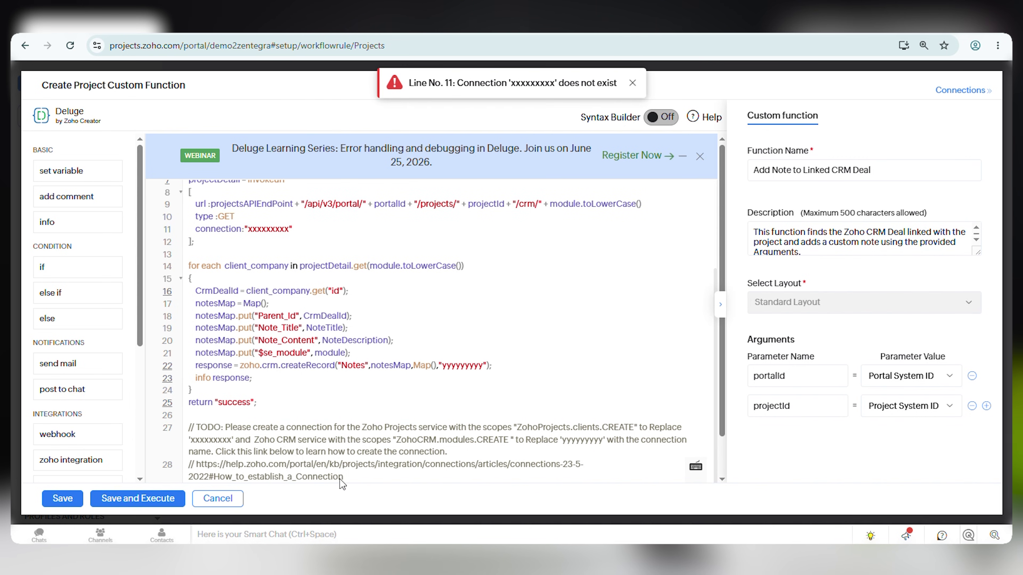
scroll(414, 326, "up", 3)
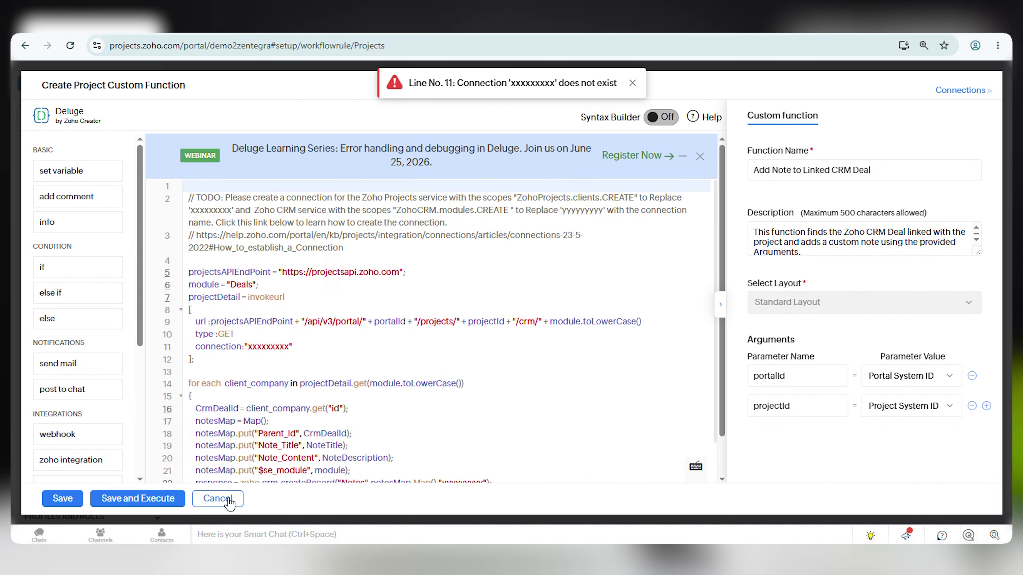
left_click(217, 499)
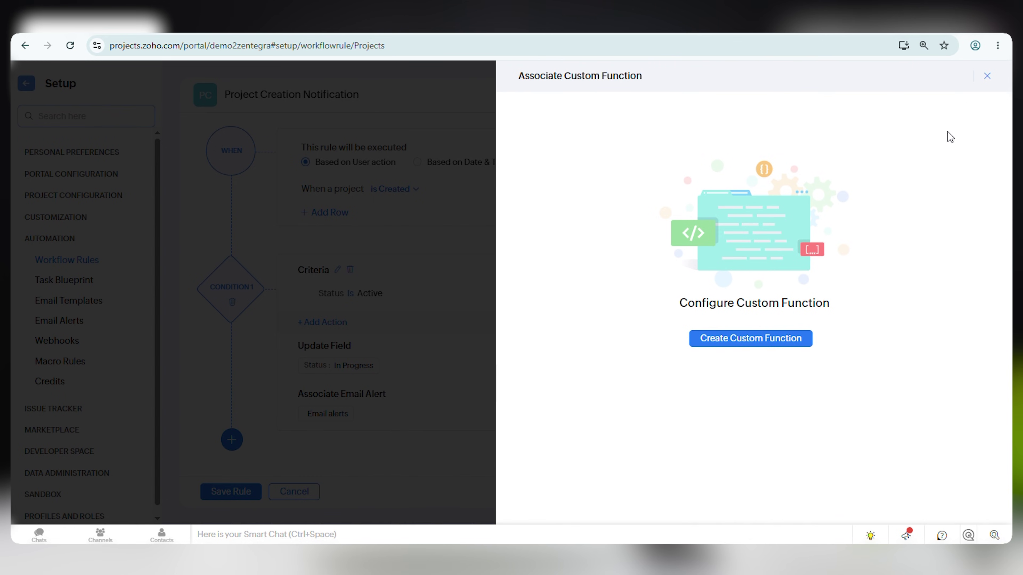
left_click(987, 76)
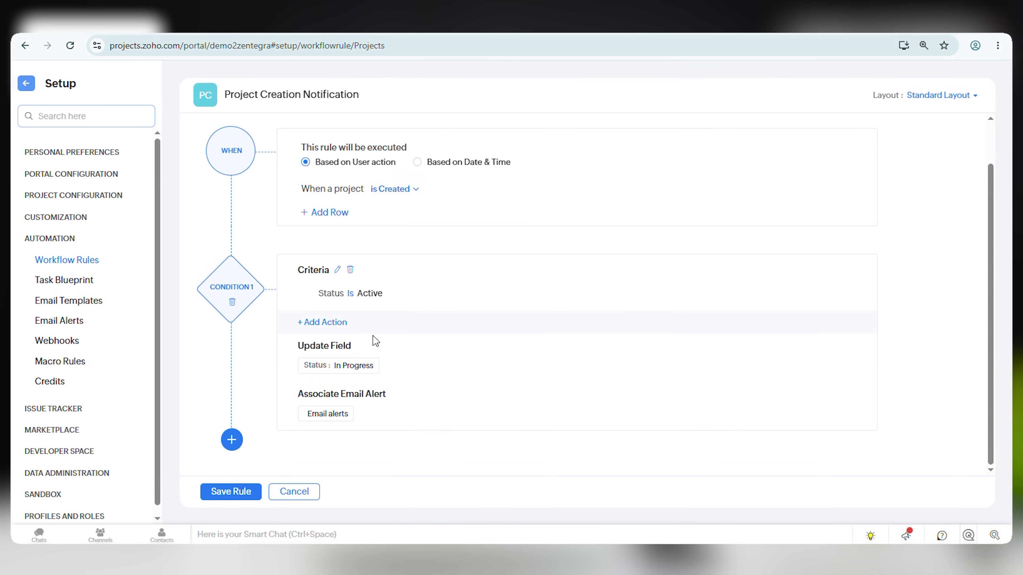
Remove the Status: In Progress field update from Condition 1's actions.
scroll(407, 270, "up", 1)
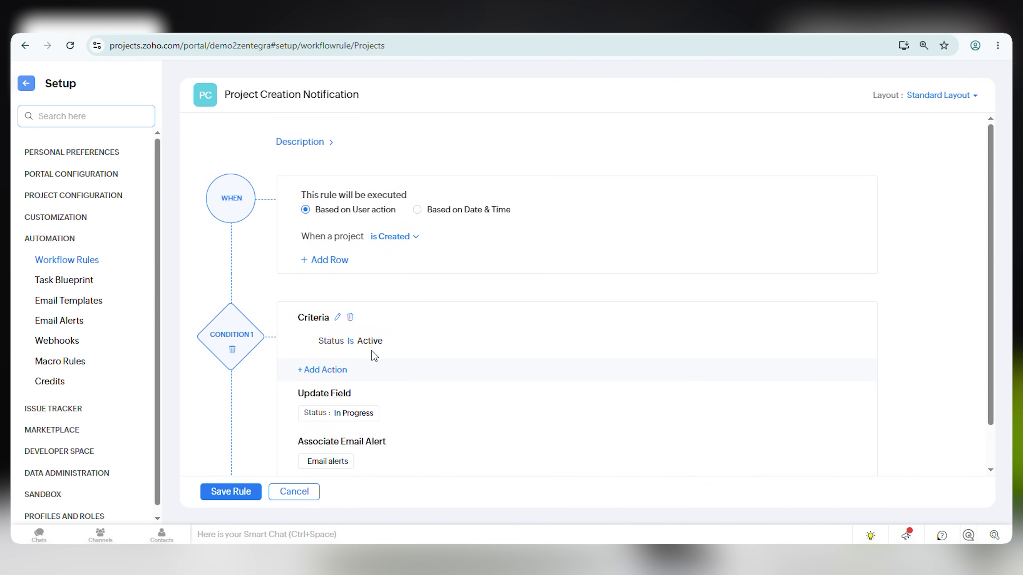
left_click_drag(392, 348, 348, 348)
scroll(423, 341, "down", 2)
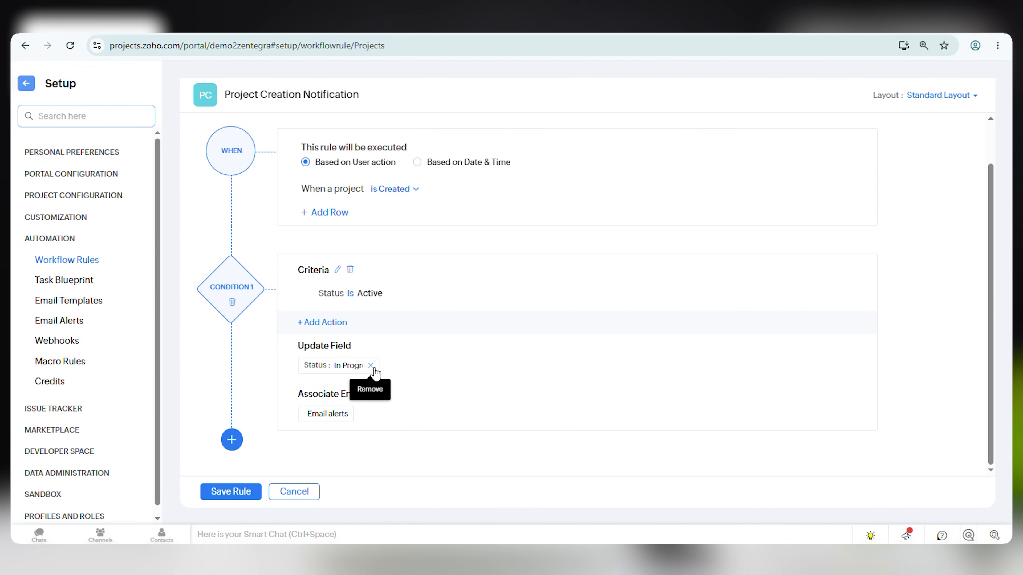
left_click(371, 366)
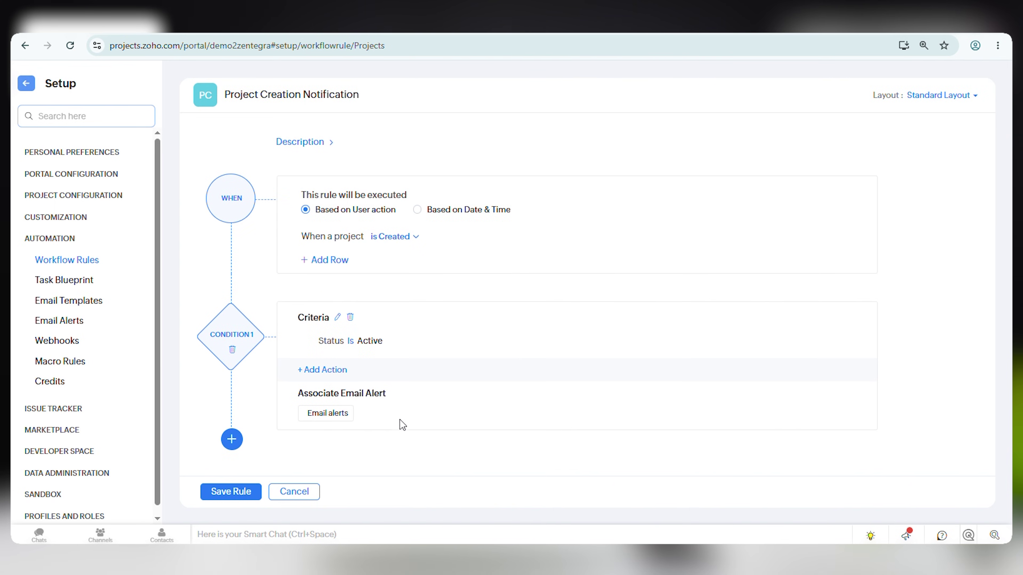
Save the Project Creation Notification rule for all projects associated with the Standard Layout.
left_click(244, 492)
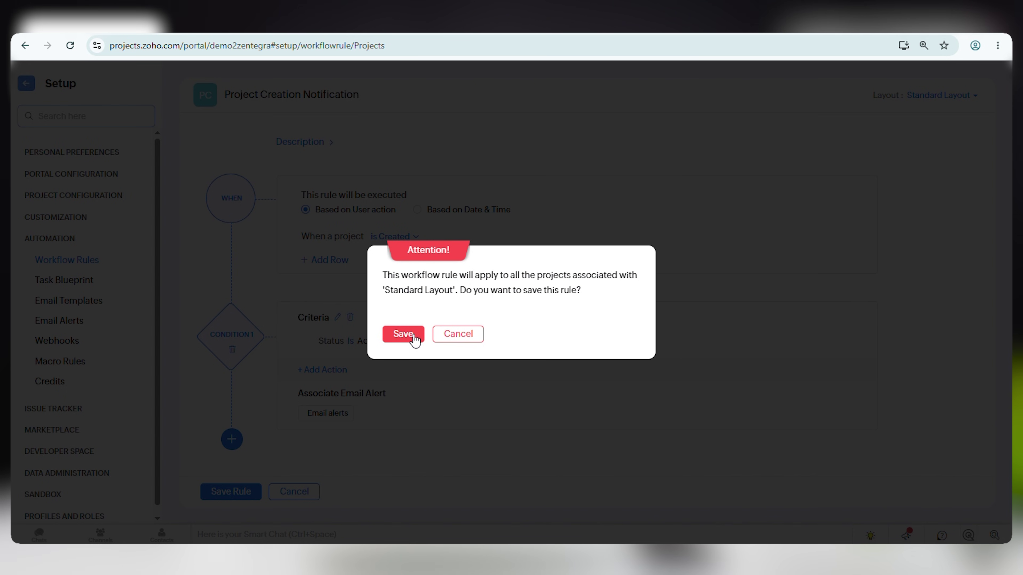
left_click(403, 334)
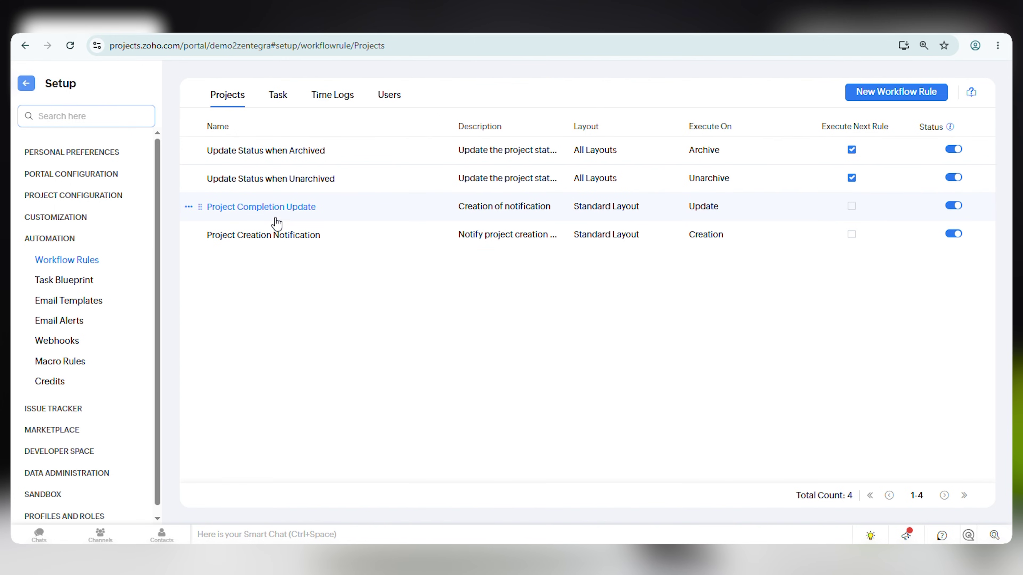
Open the Project Completion Update rule, examine its trigger options and Condition 1 criterion, and close it without saving.
left_click(280, 210)
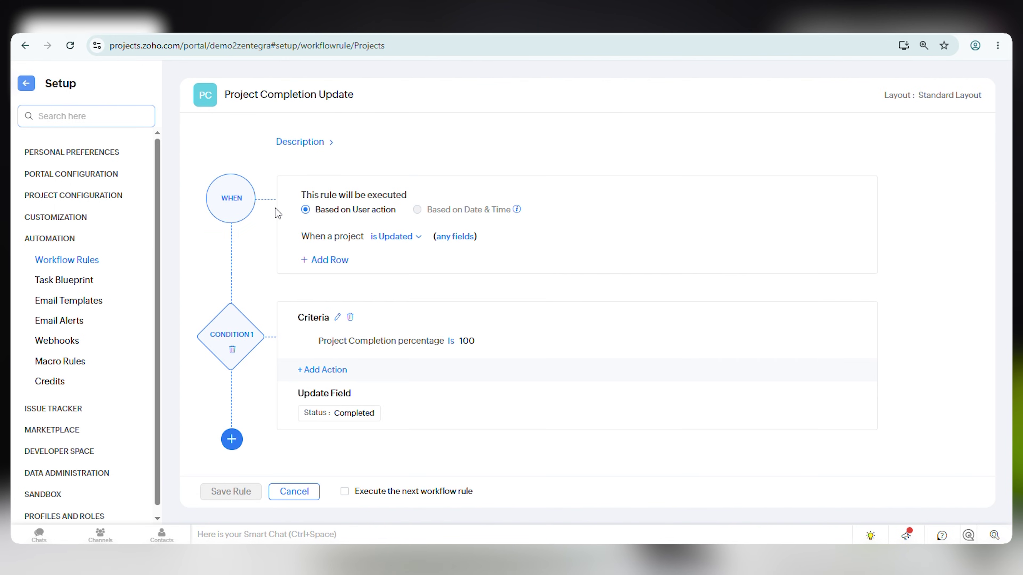
left_click(402, 239)
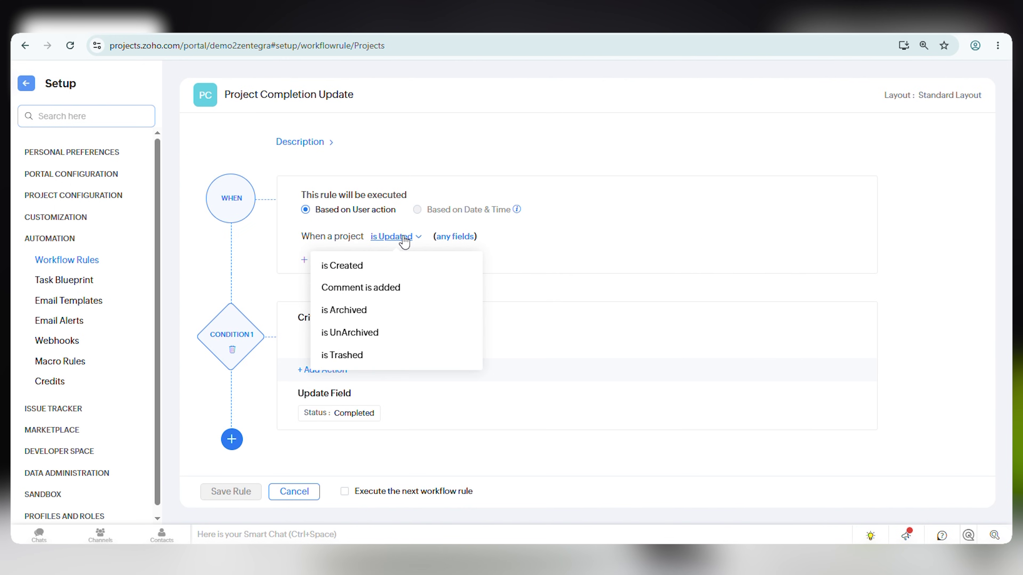
left_click(539, 277)
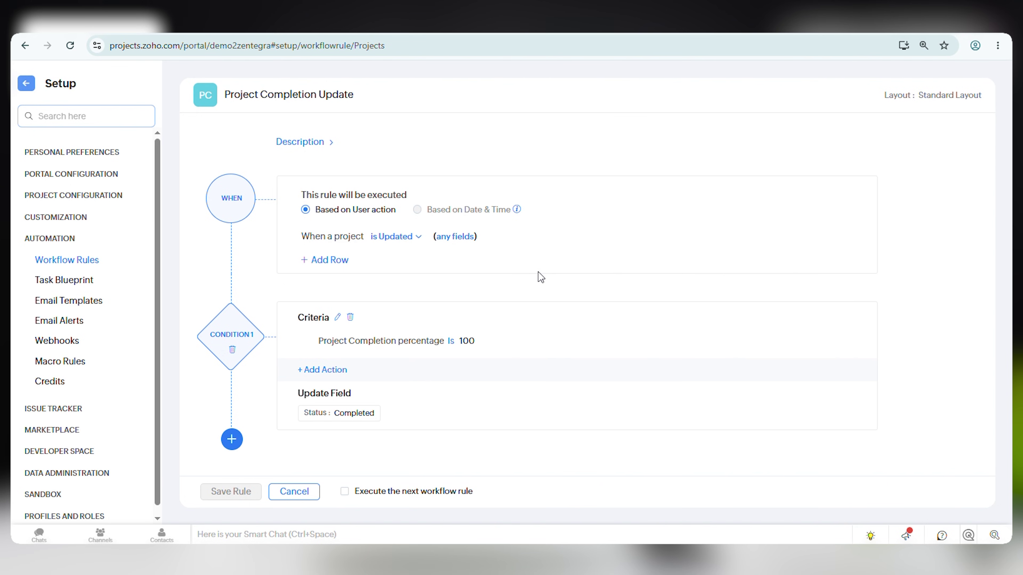
left_click_drag(319, 343, 478, 347)
left_click(505, 334)
left_click(305, 492)
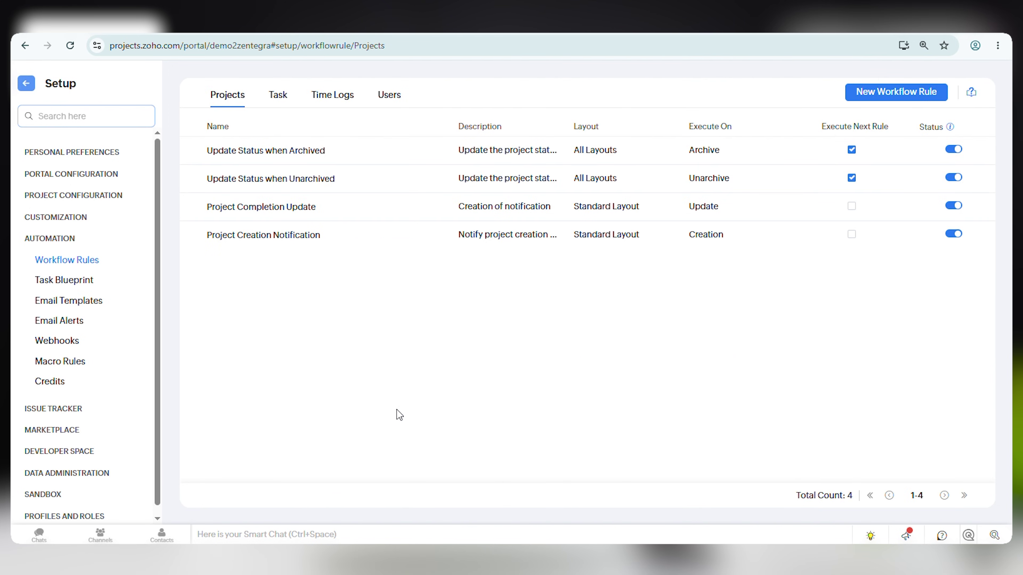